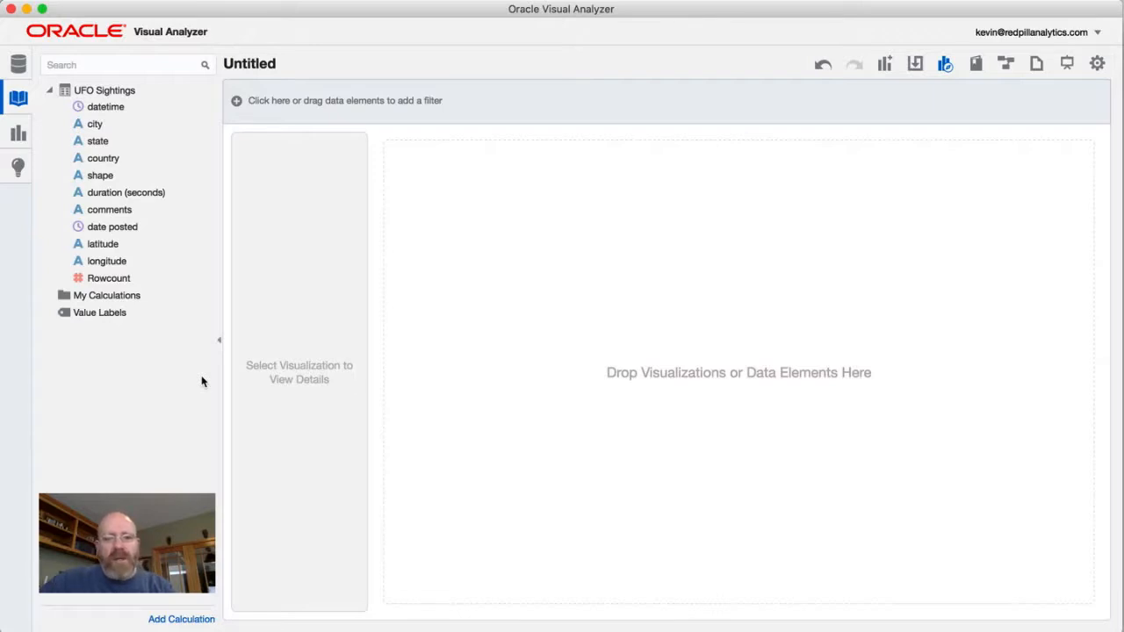
pyautogui.doubleClick(113, 92)
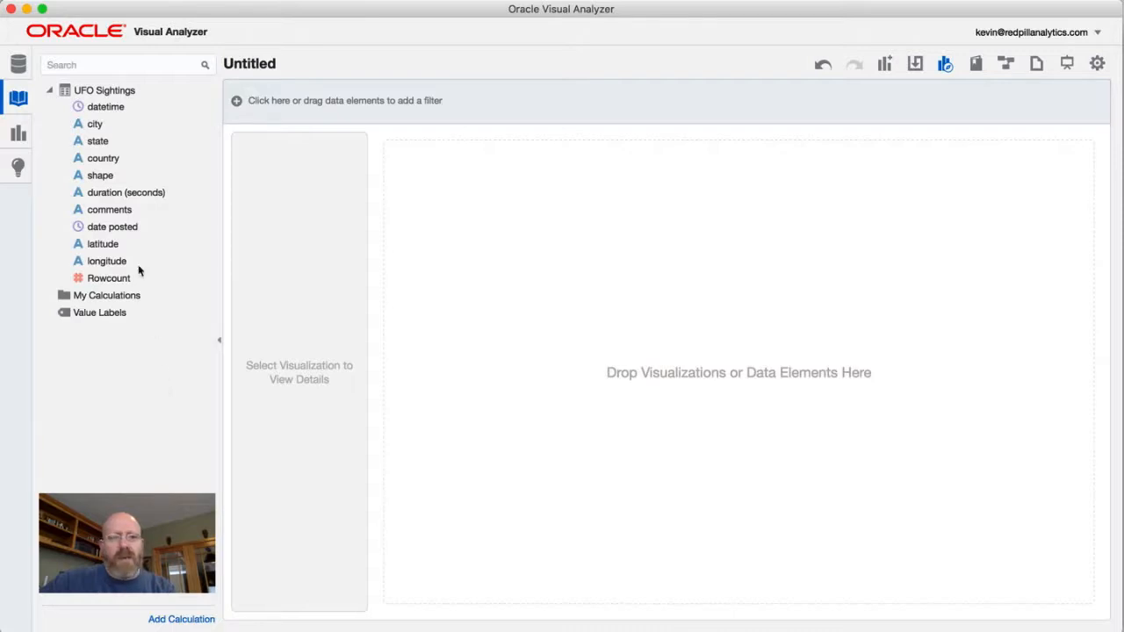
pyautogui.click(107, 113)
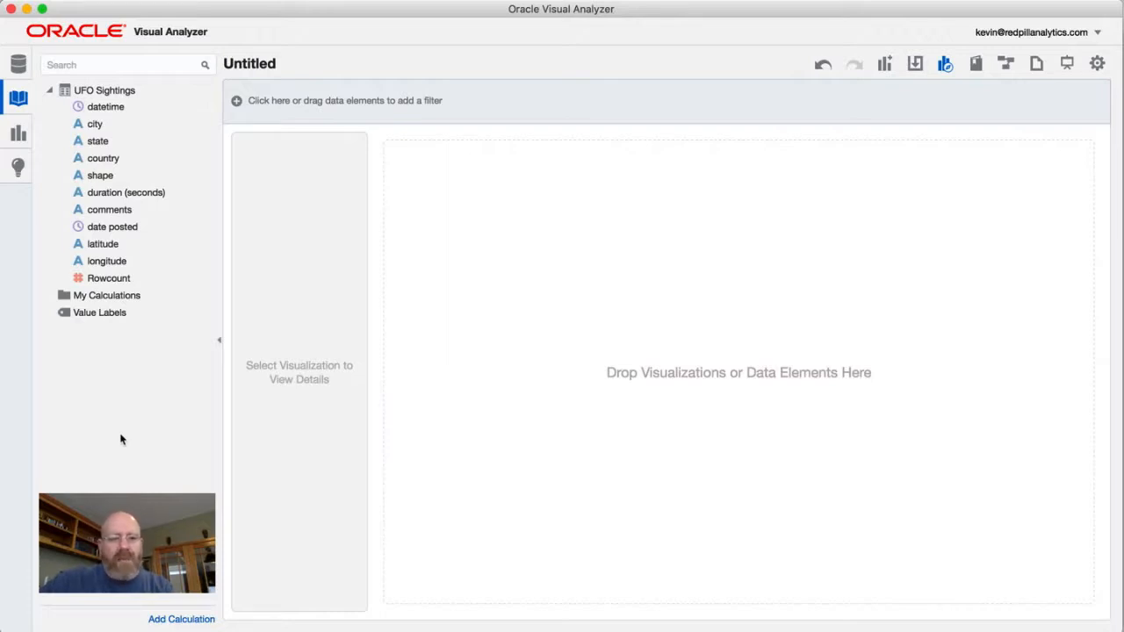
# Start a new calculation and insert the Year calendar/date function into its expression.
pyautogui.click(180, 619)
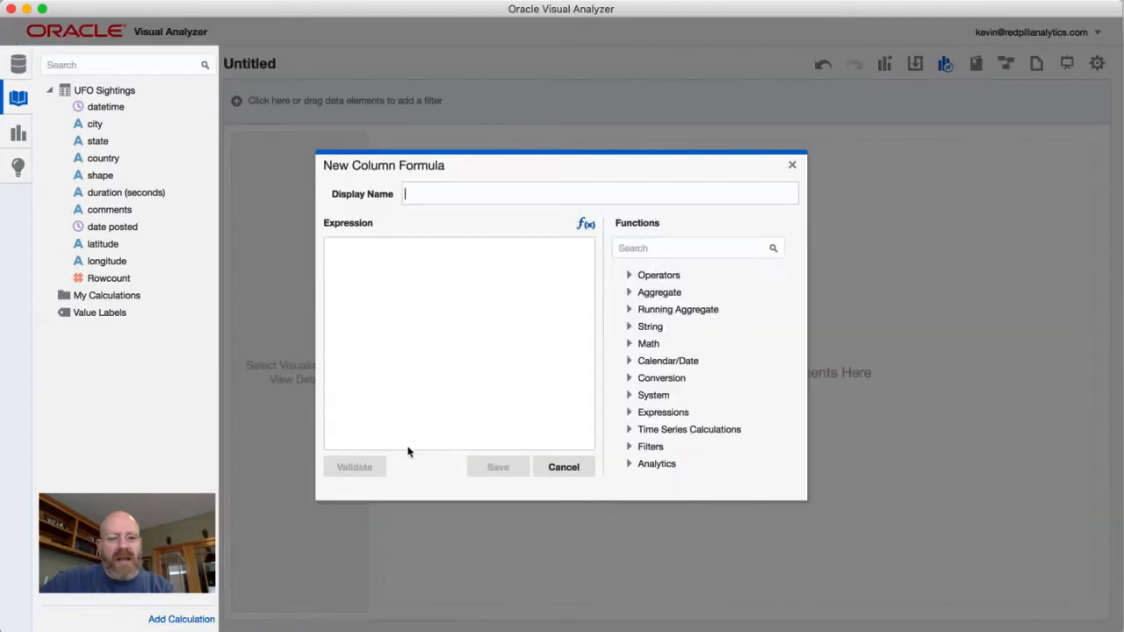
pyautogui.click(629, 362)
pyautogui.scroll(-5, 629, 366)
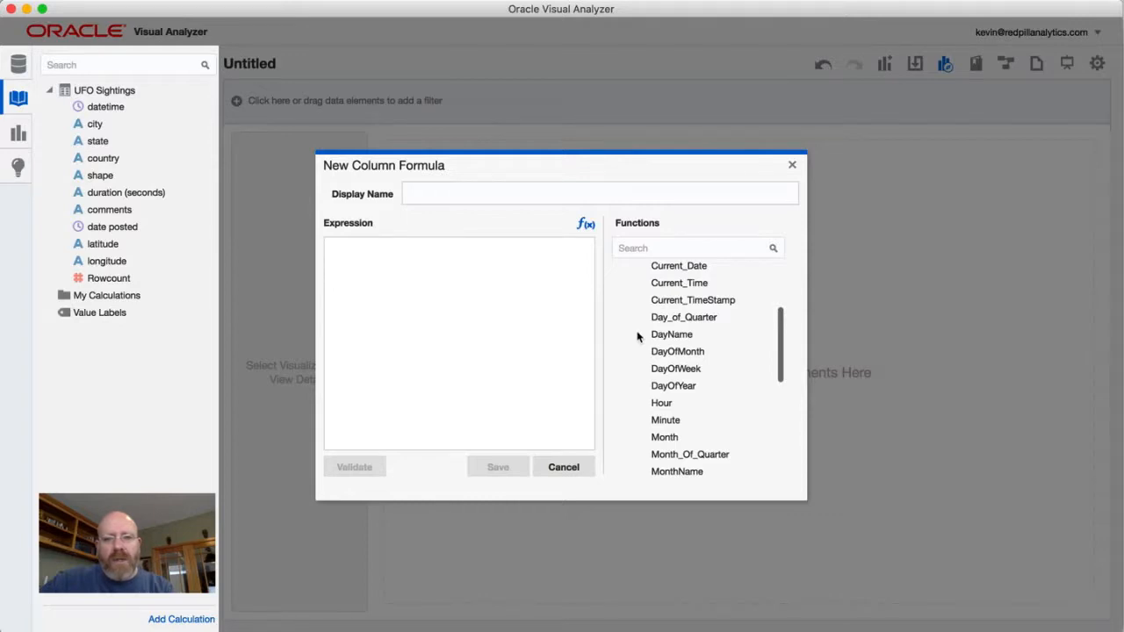
pyautogui.moveTo(659, 327)
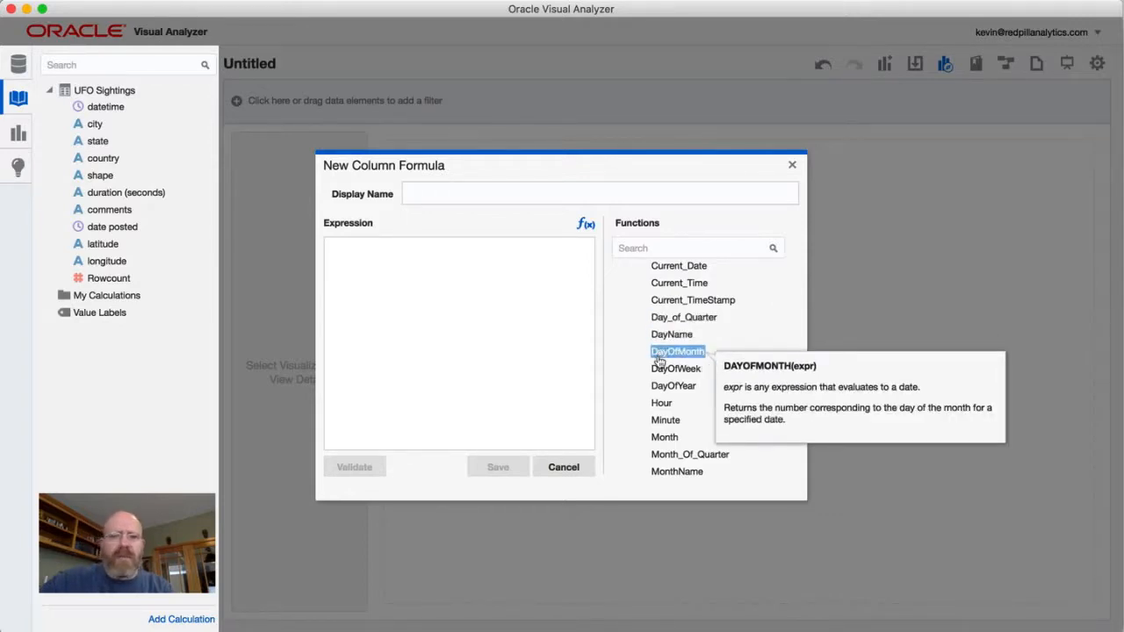
pyautogui.moveTo(662, 388)
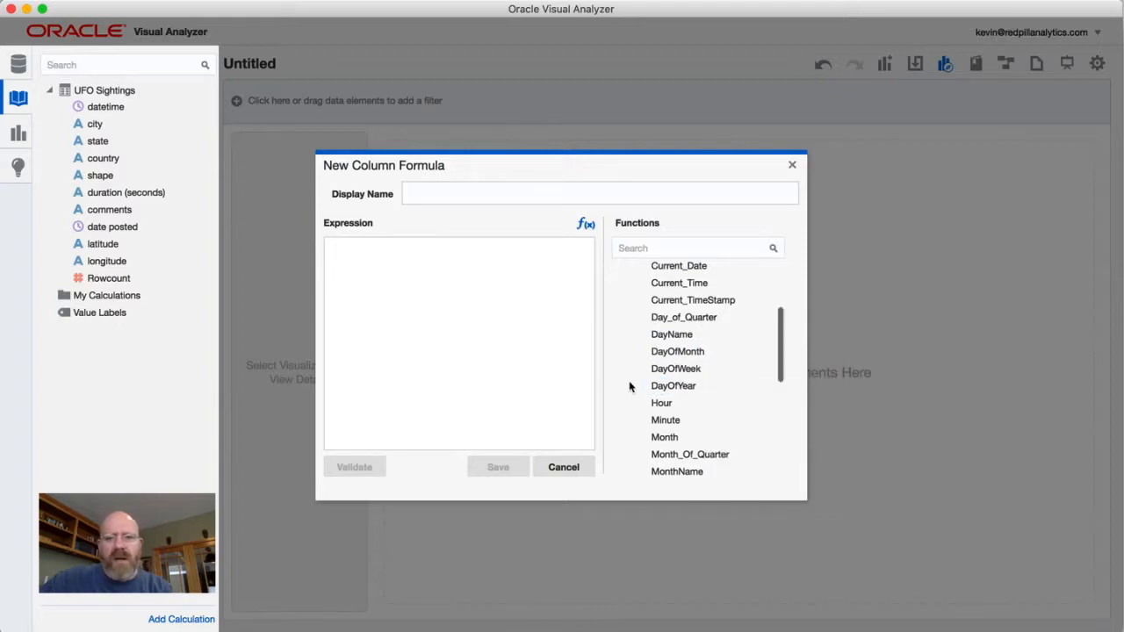
pyautogui.scroll(-3, 632, 386)
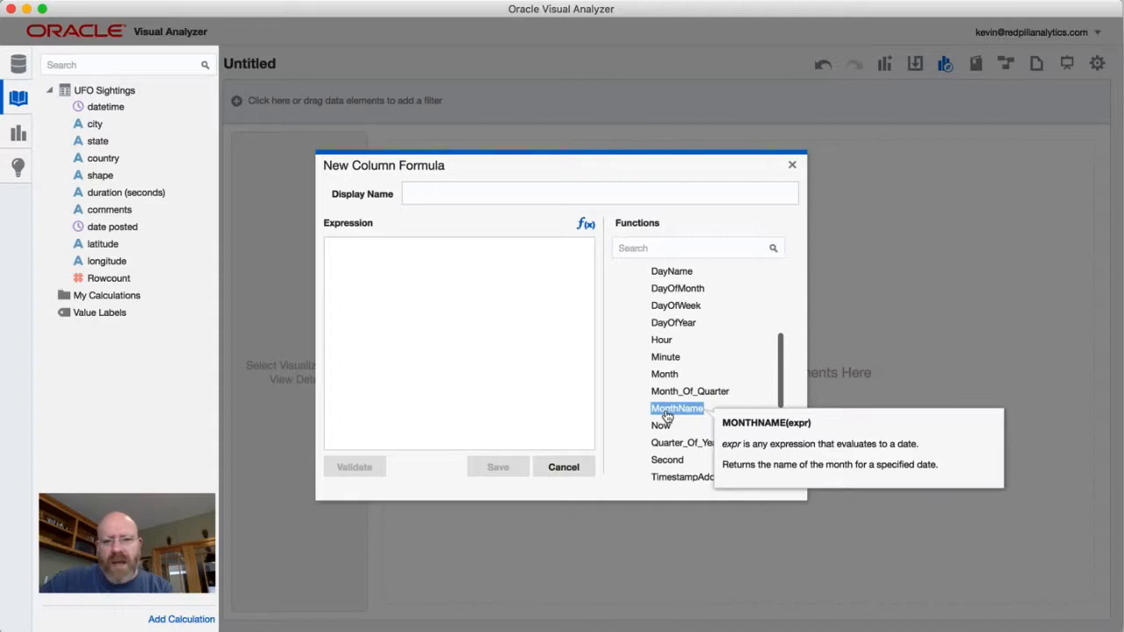
pyautogui.scroll(-3, 666, 395)
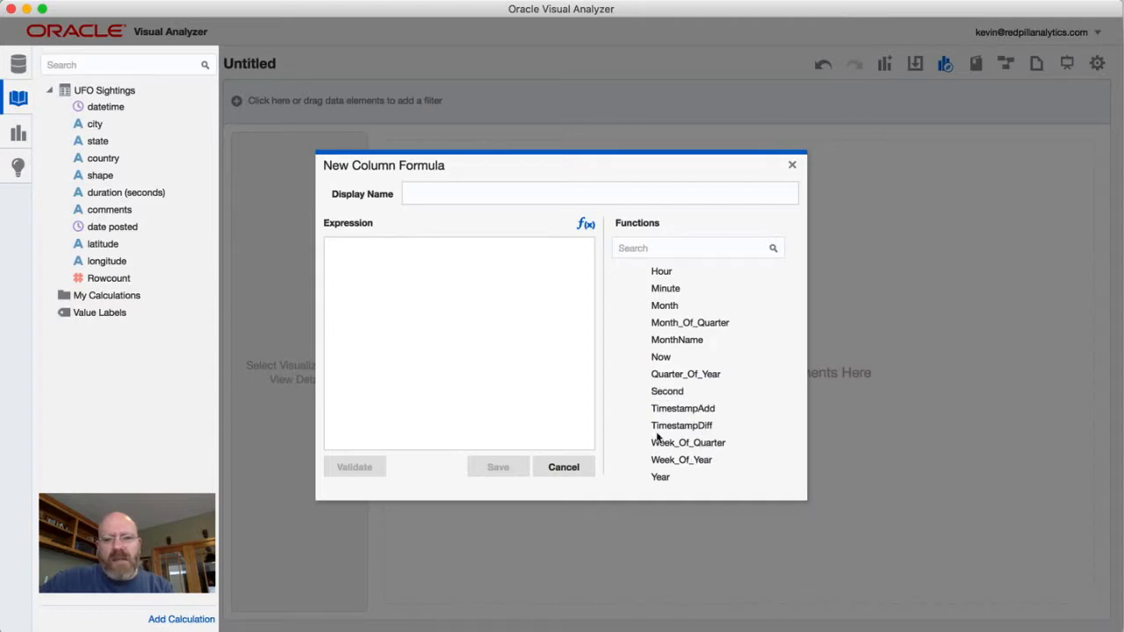
pyautogui.moveTo(665, 463)
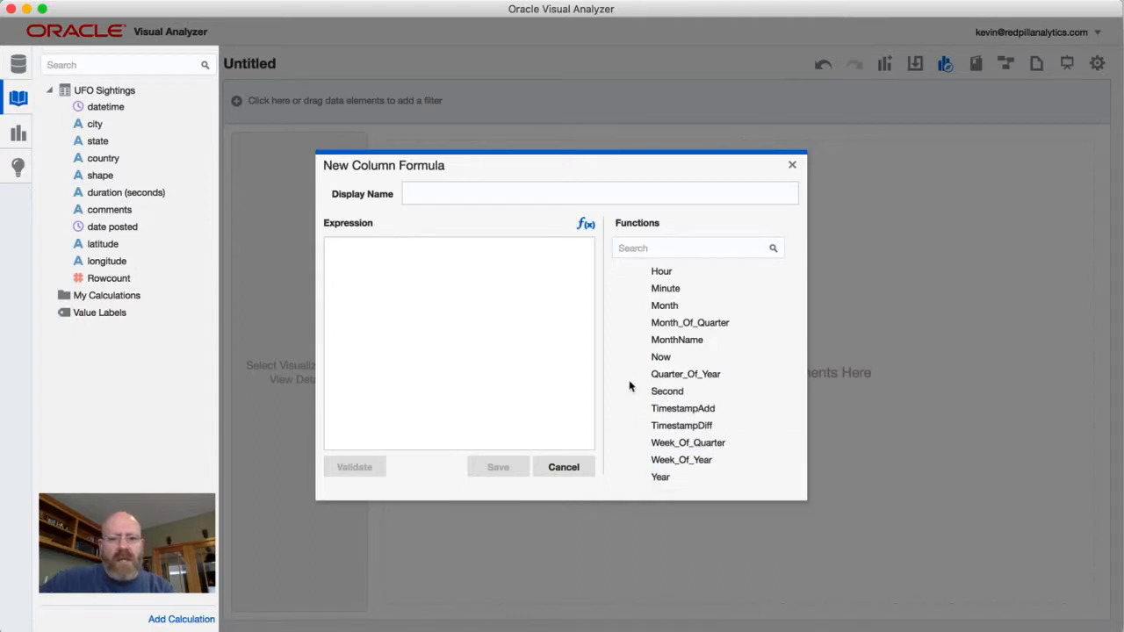
pyautogui.scroll(-3, 629, 384)
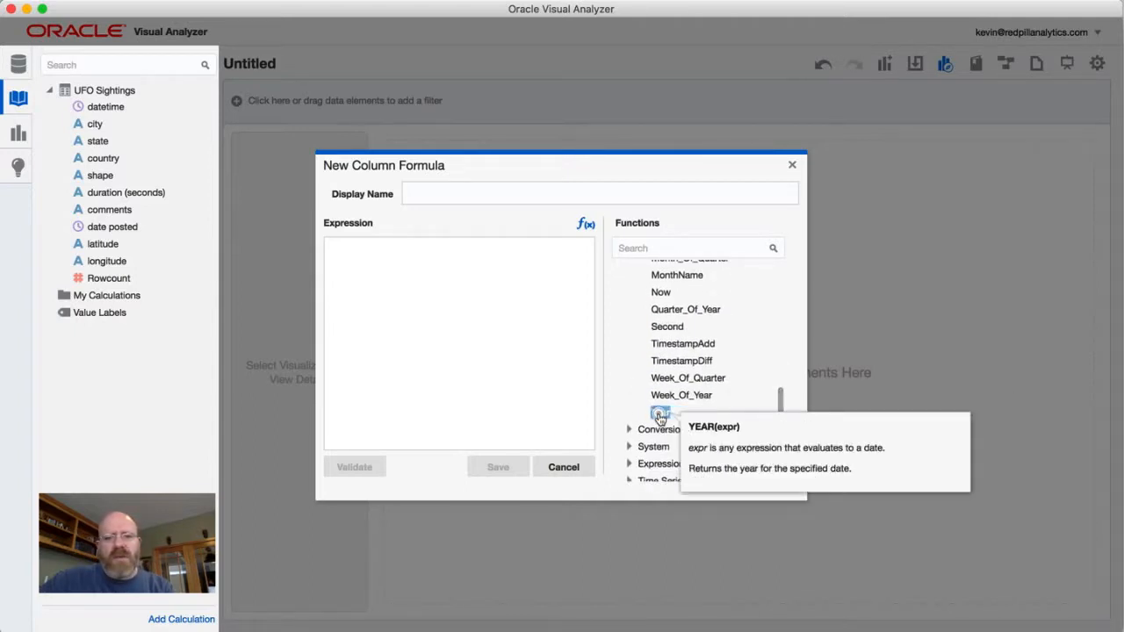
pyautogui.doubleClick(659, 411)
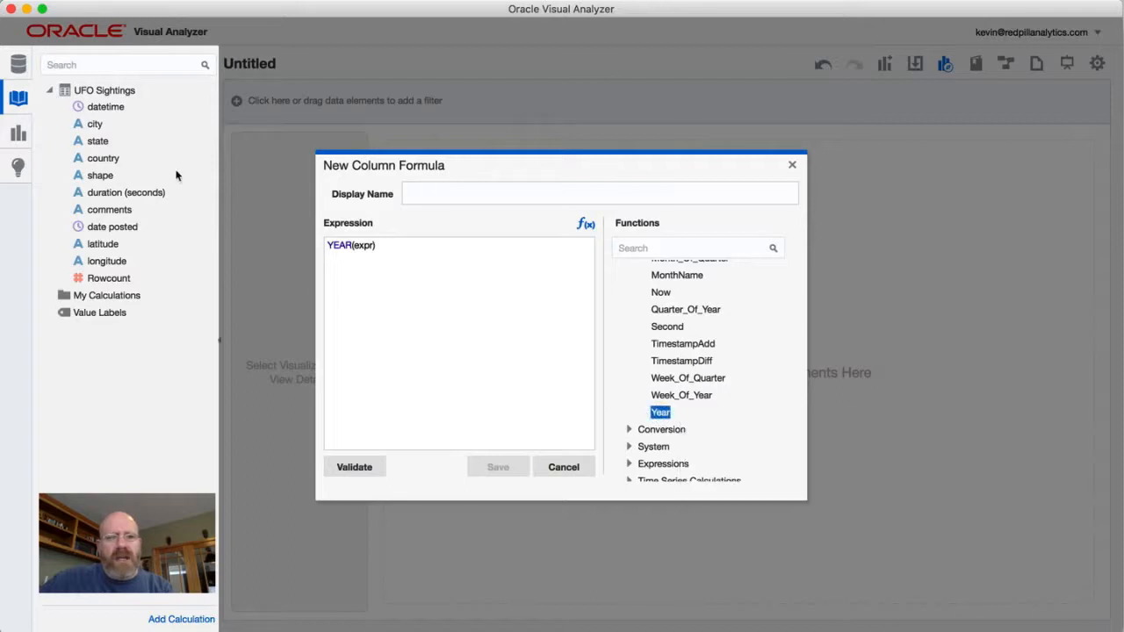
# Replace the expr placeholder in the YEAR function with the datetime column.
pyautogui.click(364, 245)
pyautogui.click(109, 113)
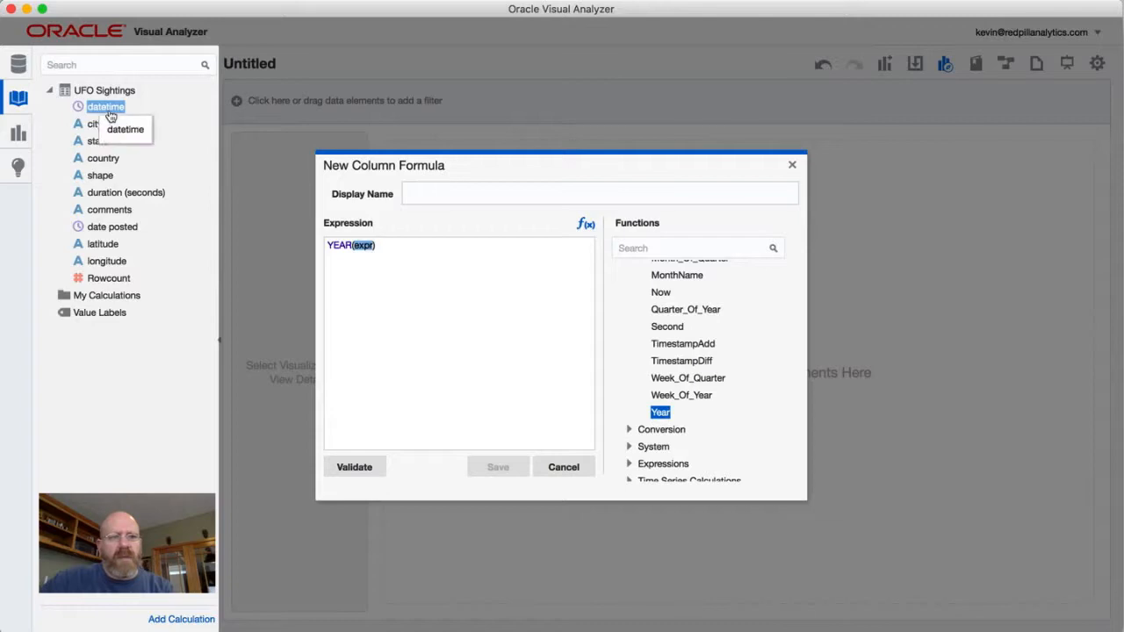
pyautogui.doubleClick(108, 111)
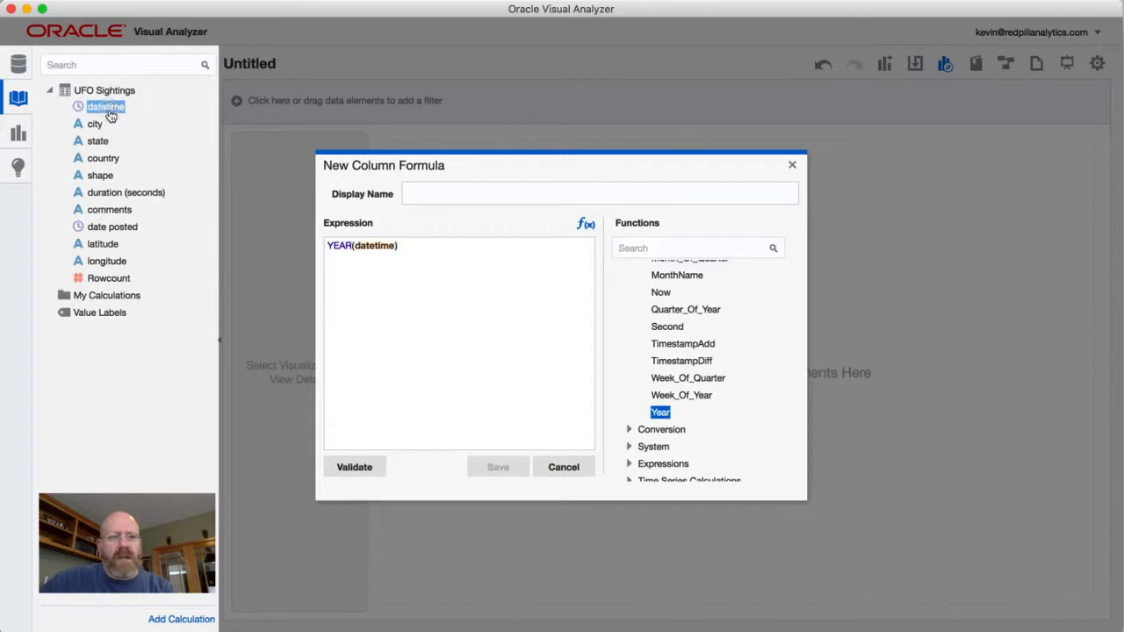
# Name the calculation Year, then validate its expression and save it.
pyautogui.click(454, 188)
pyautogui.write('yea')
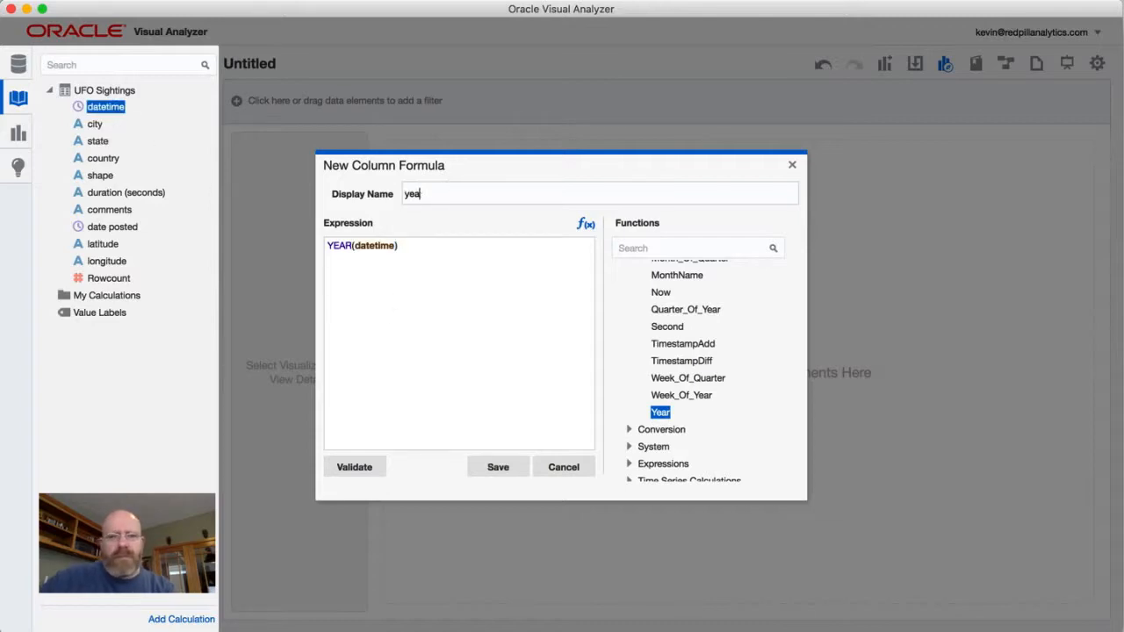
pyautogui.press('BackSpace')
pyautogui.press('BackSpace')
pyautogui.press('BackSpace')
pyautogui.write('Year')
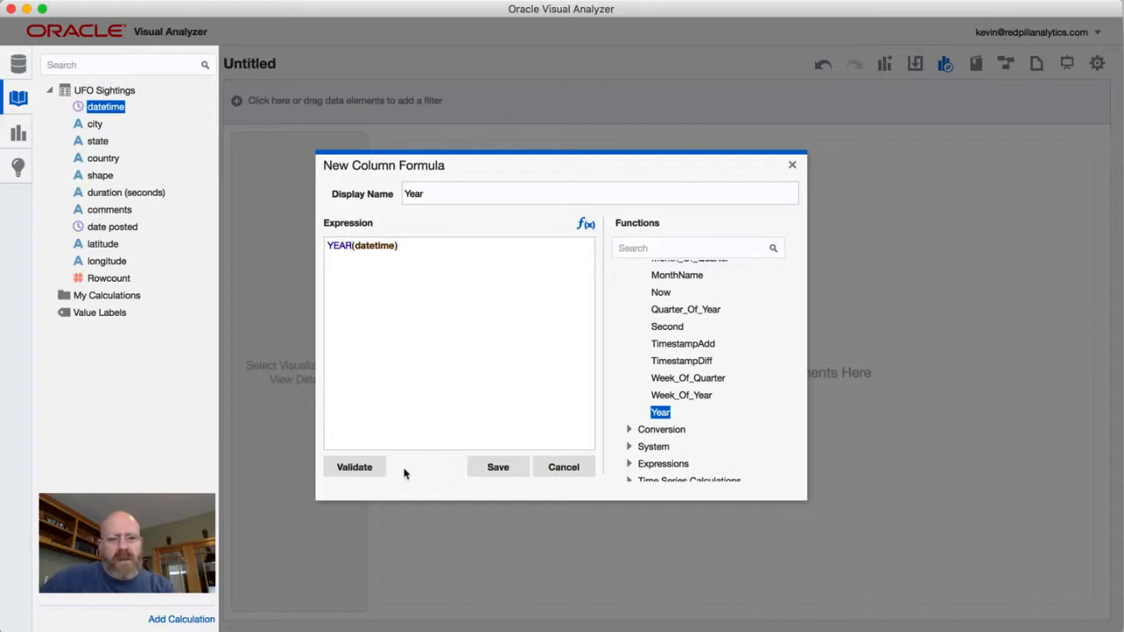
pyautogui.click(365, 467)
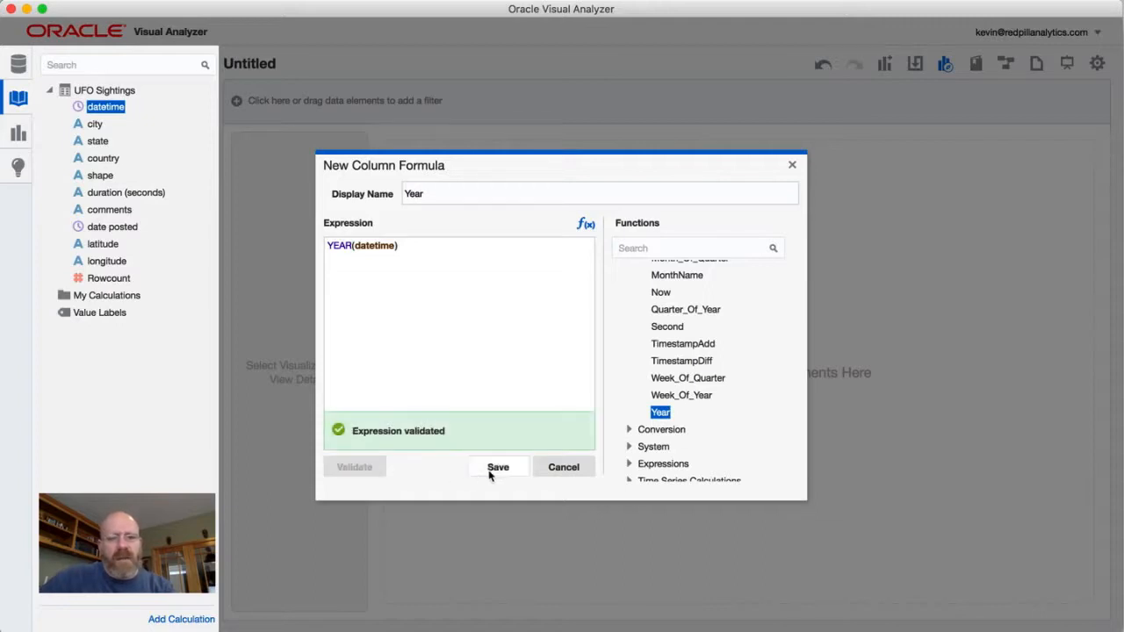
pyautogui.click(497, 467)
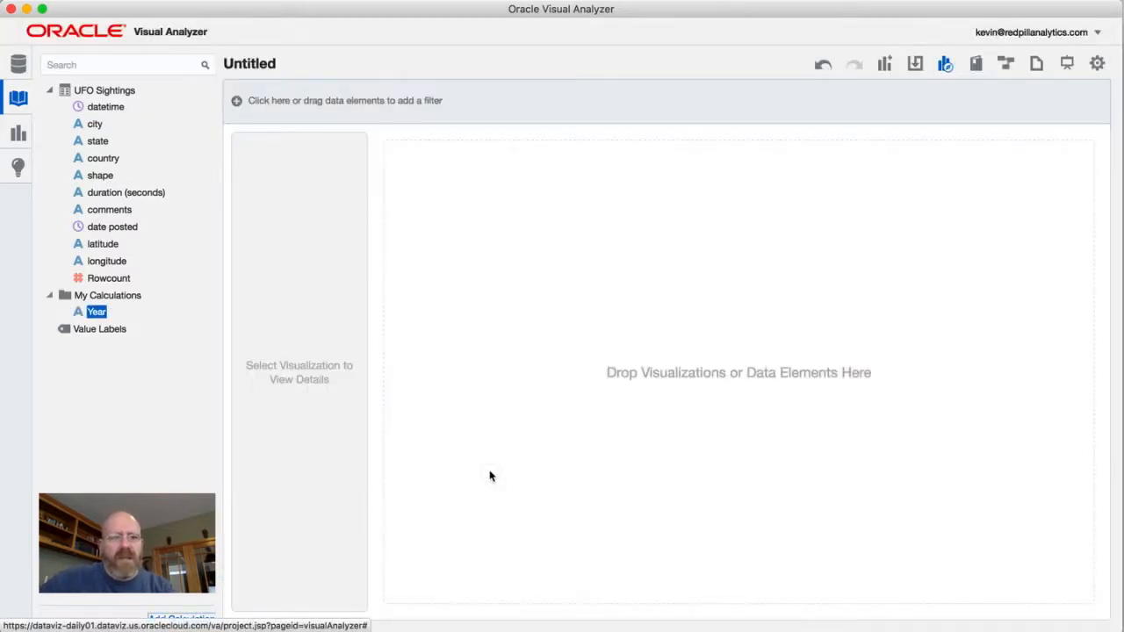
# Create the best visualization from the Rowcount measure and the Year calculation.
pyautogui.rightClick(111, 281)
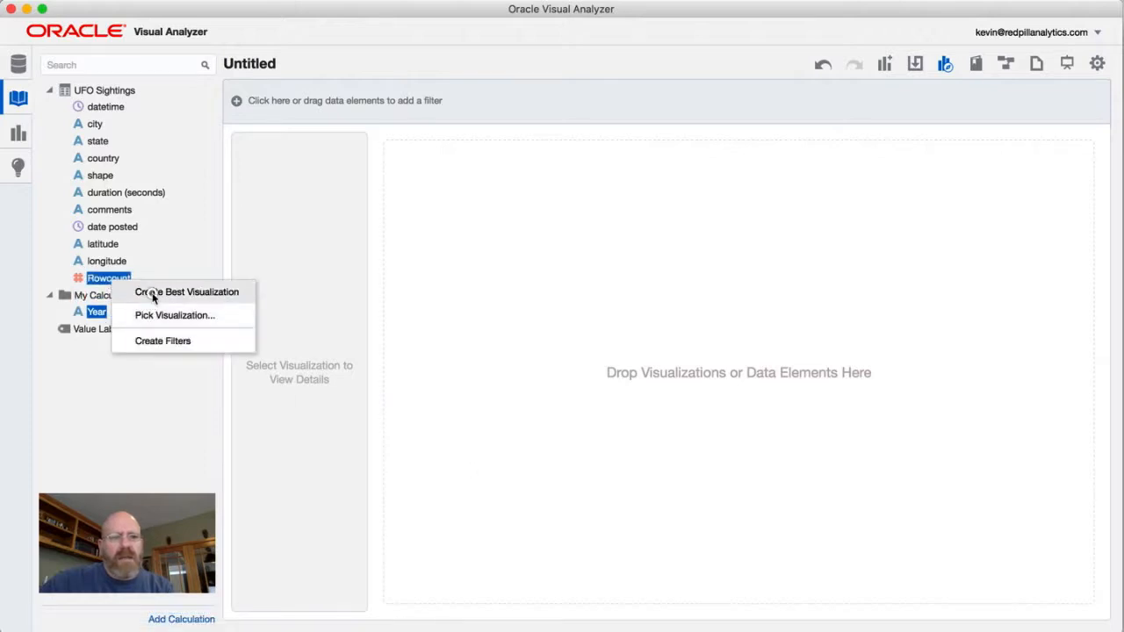
pyautogui.click(152, 293)
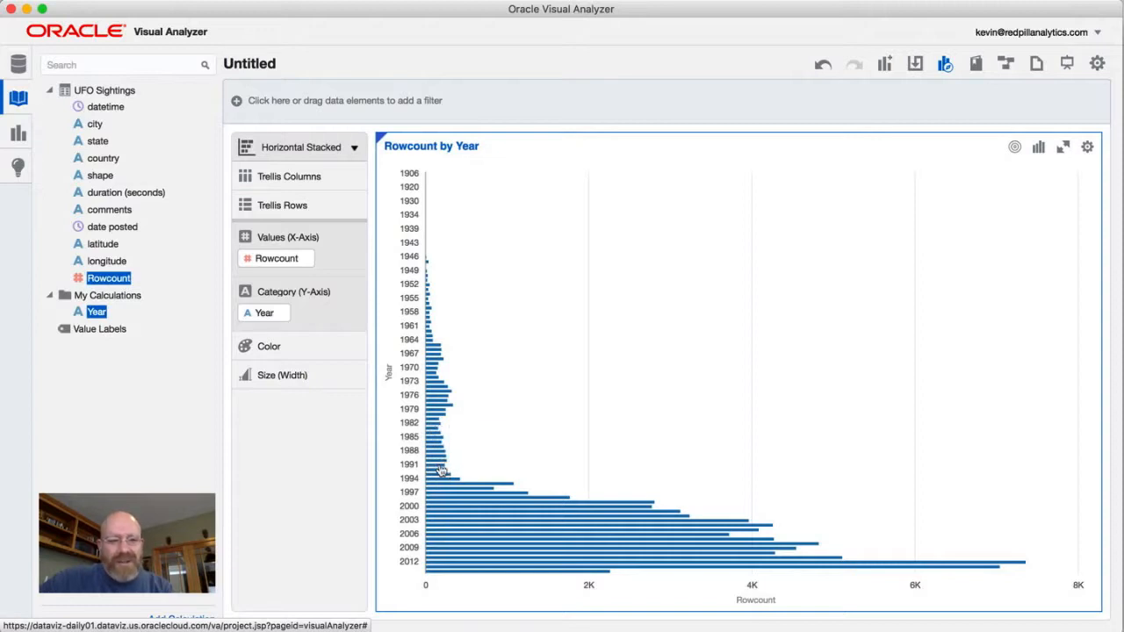
pyautogui.moveTo(540, 518)
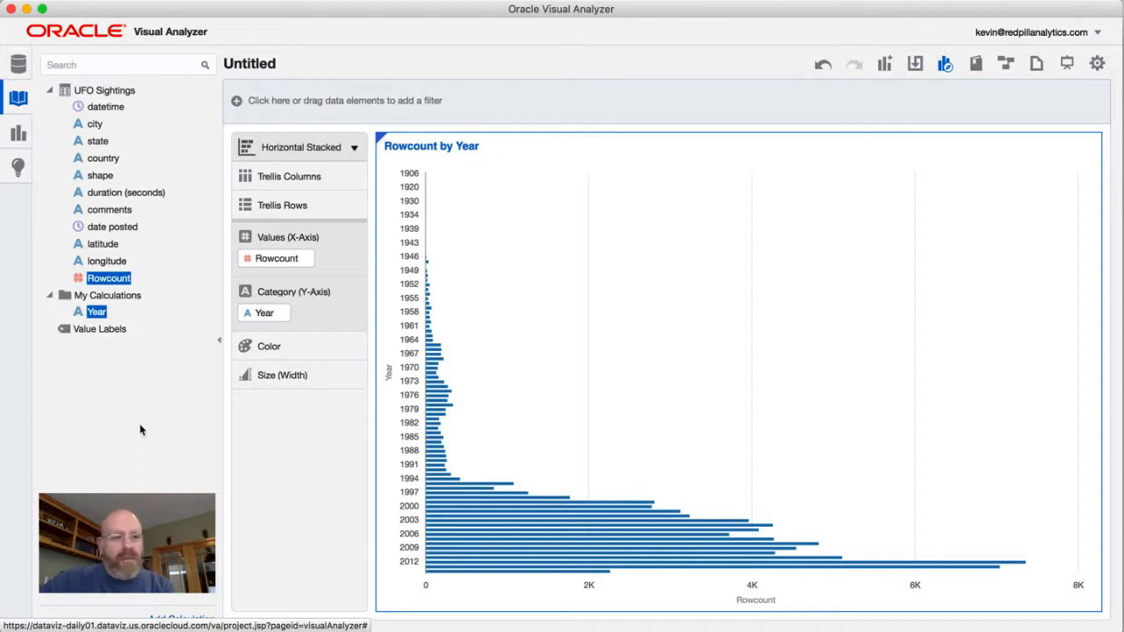
# Start a new calculation with the expression DAYNAME(datetime), using the DayName calendar/date function.
pyautogui.click(168, 617)
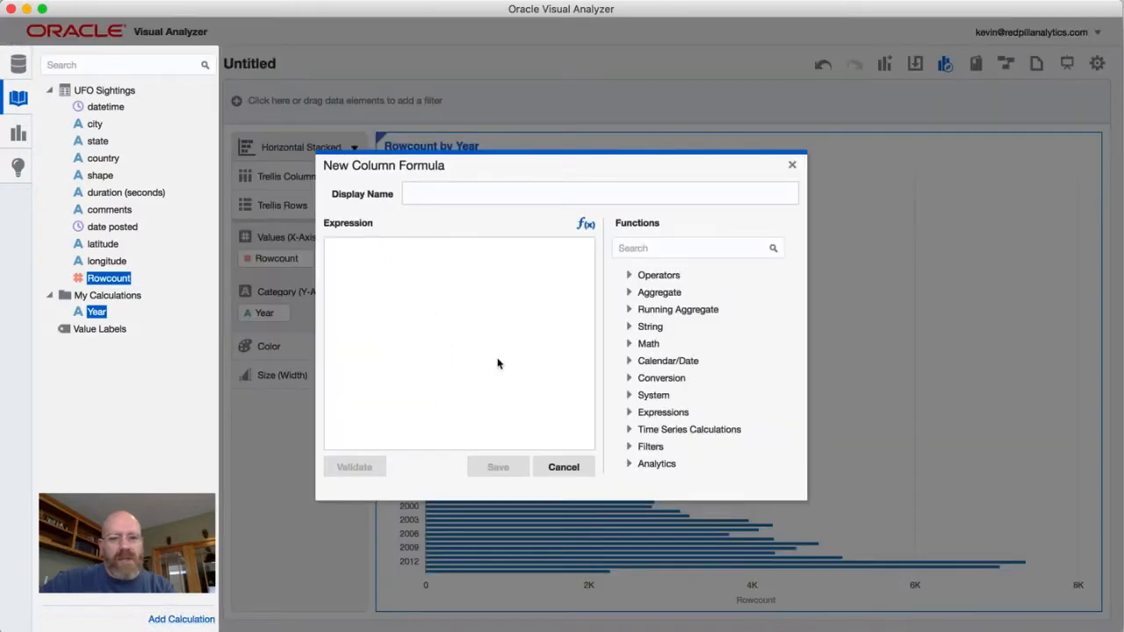
pyautogui.click(628, 362)
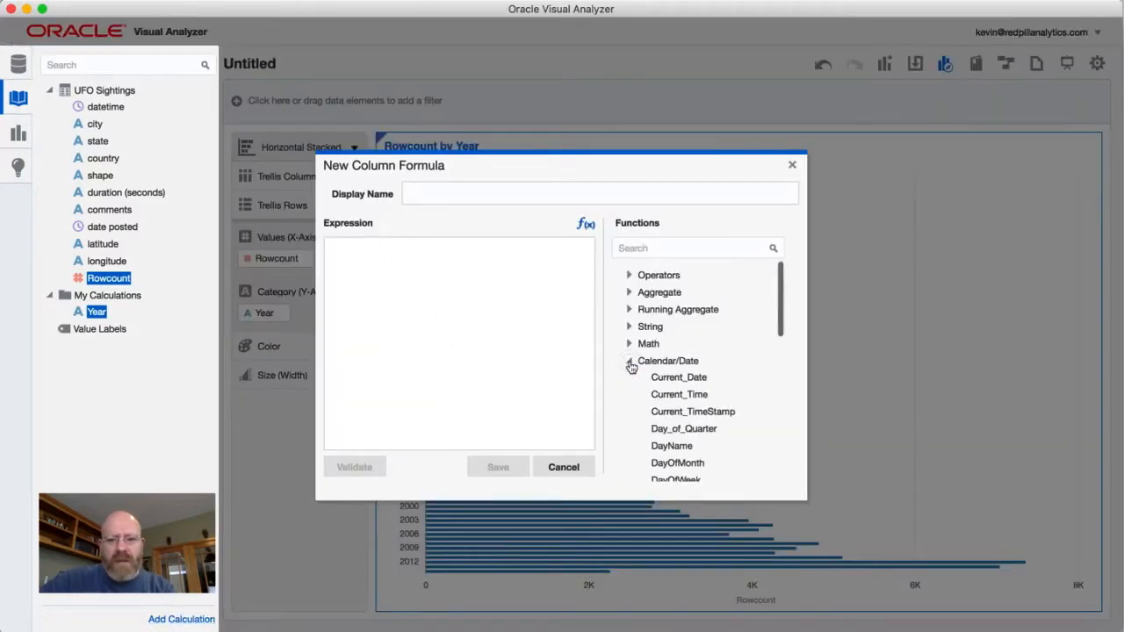
pyautogui.scroll(-3, 628, 366)
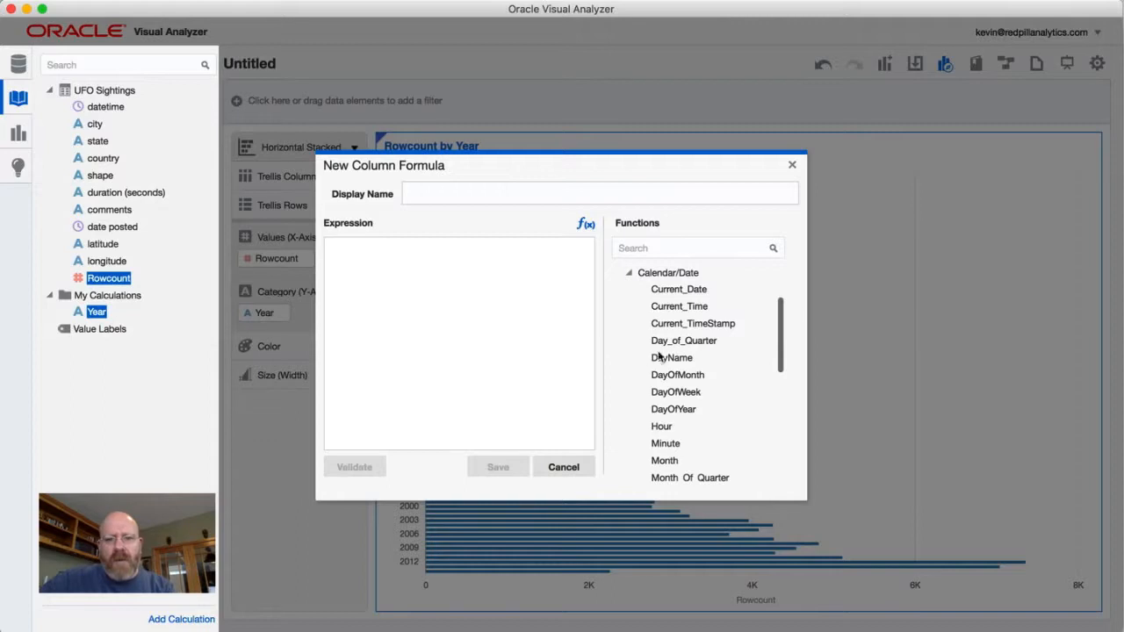
pyautogui.click(661, 358)
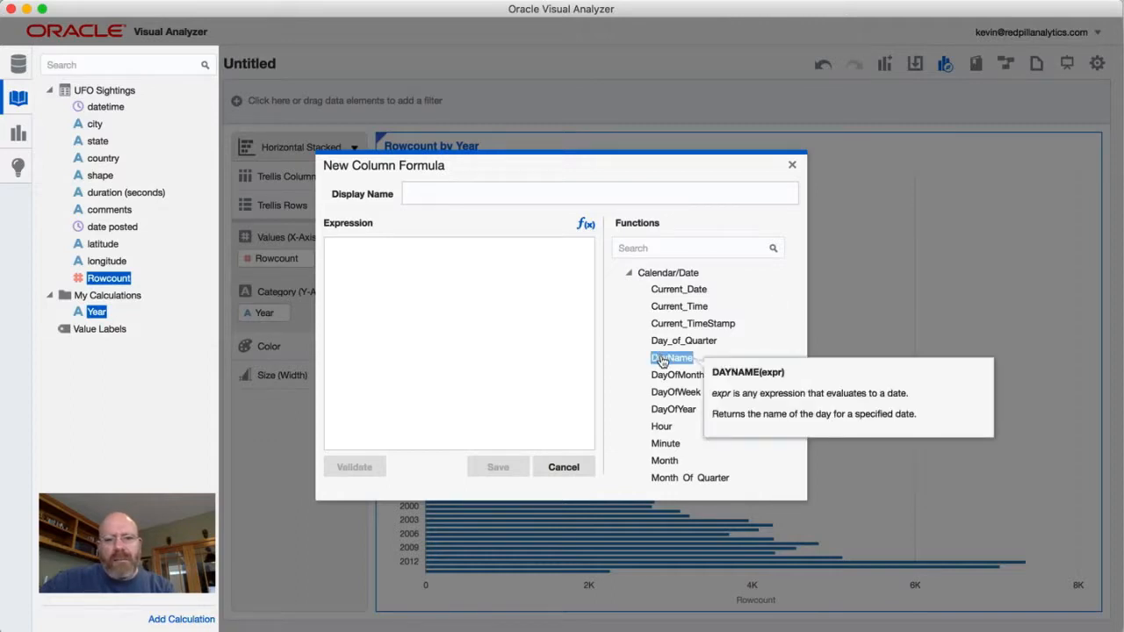
pyautogui.doubleClick(661, 360)
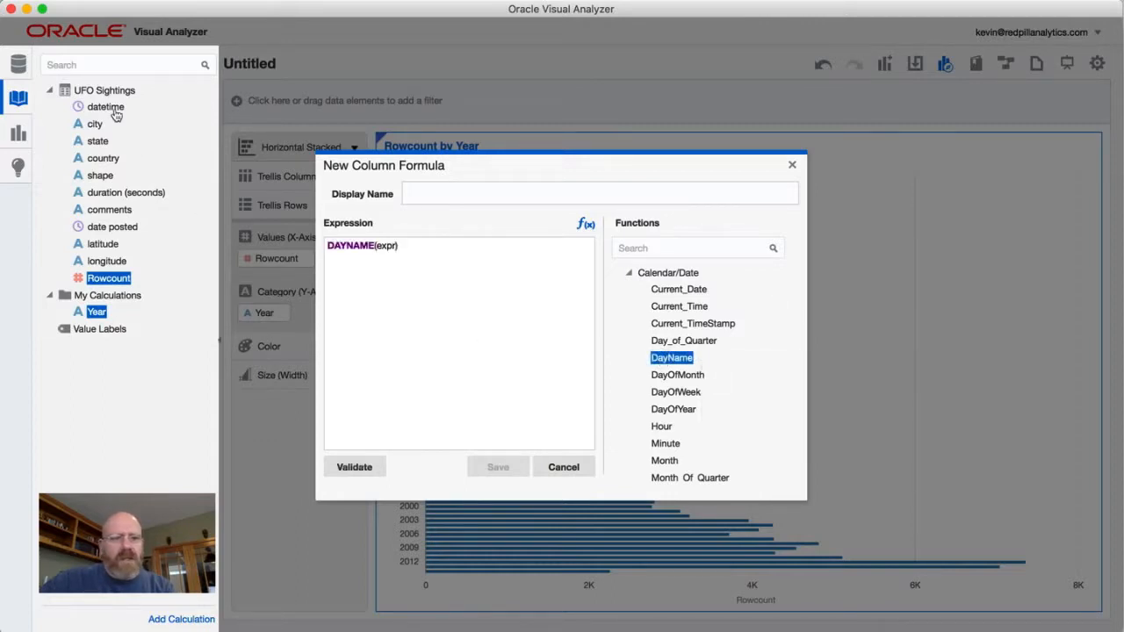
pyautogui.doubleClick(386, 246)
pyautogui.doubleClick(121, 113)
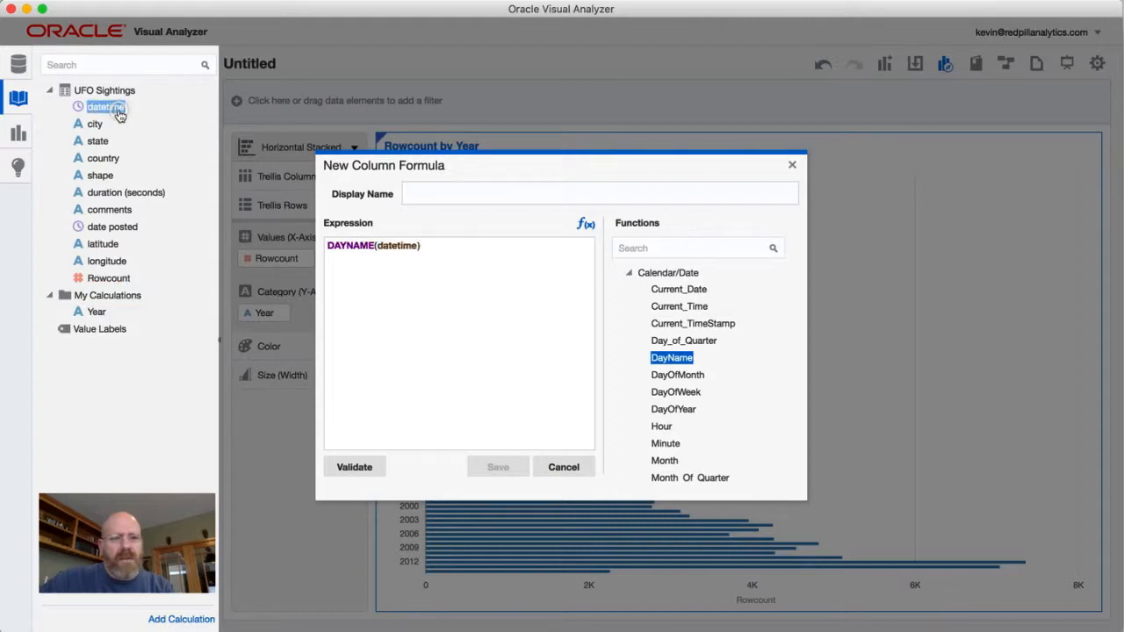
# Name the calculation Day Name, then validate its expression and save it.
pyautogui.click(504, 193)
pyautogui.write('Day Name')
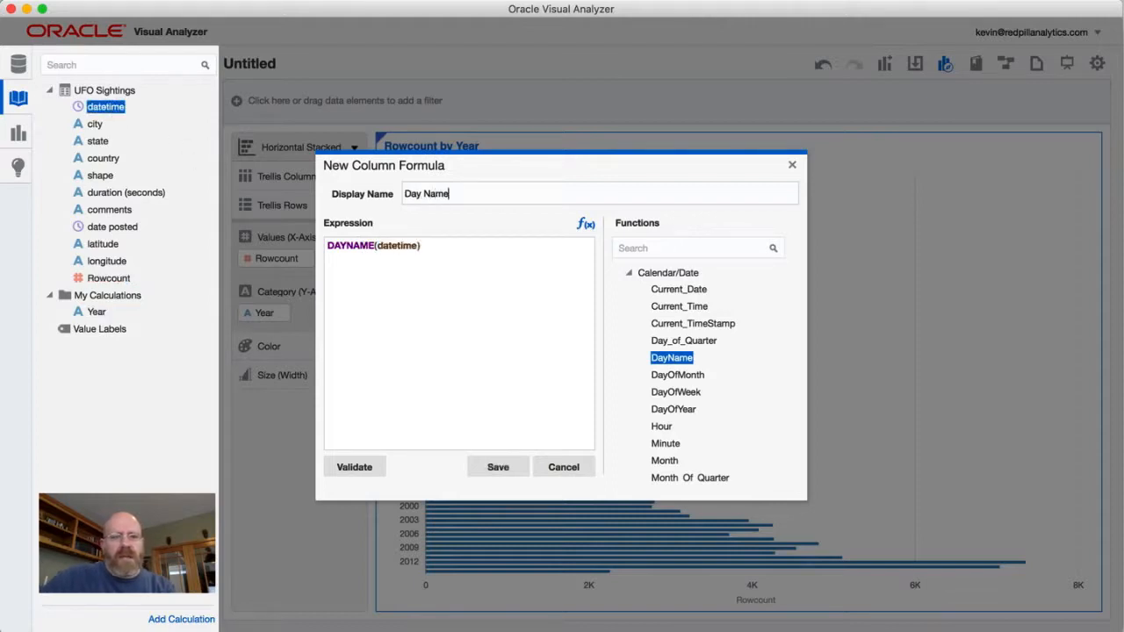
pyautogui.click(356, 466)
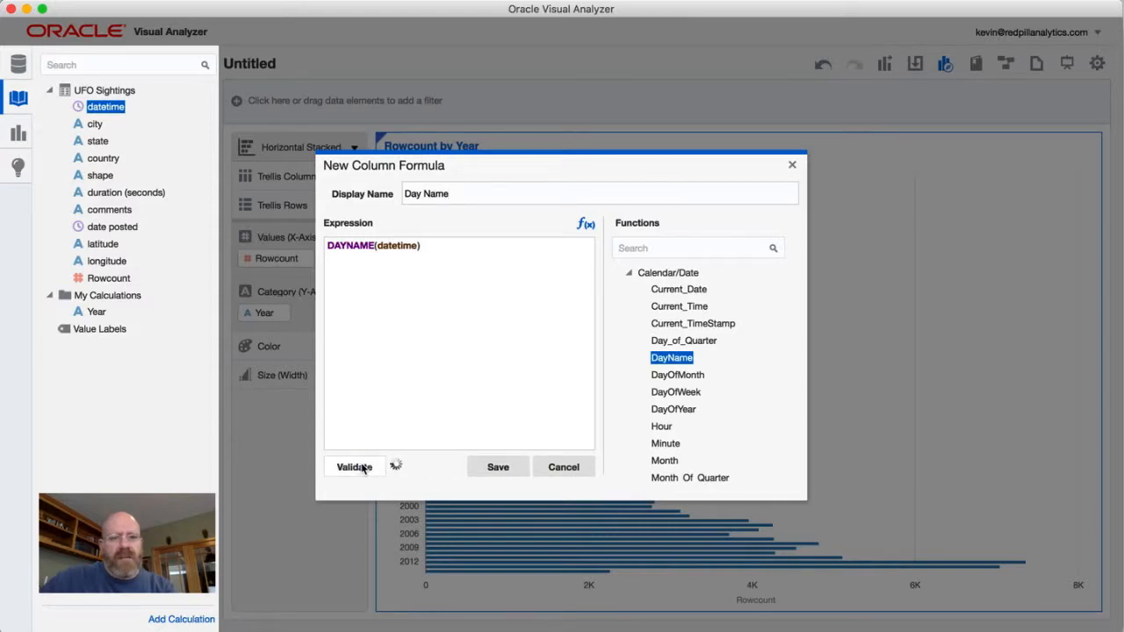
pyautogui.click(494, 466)
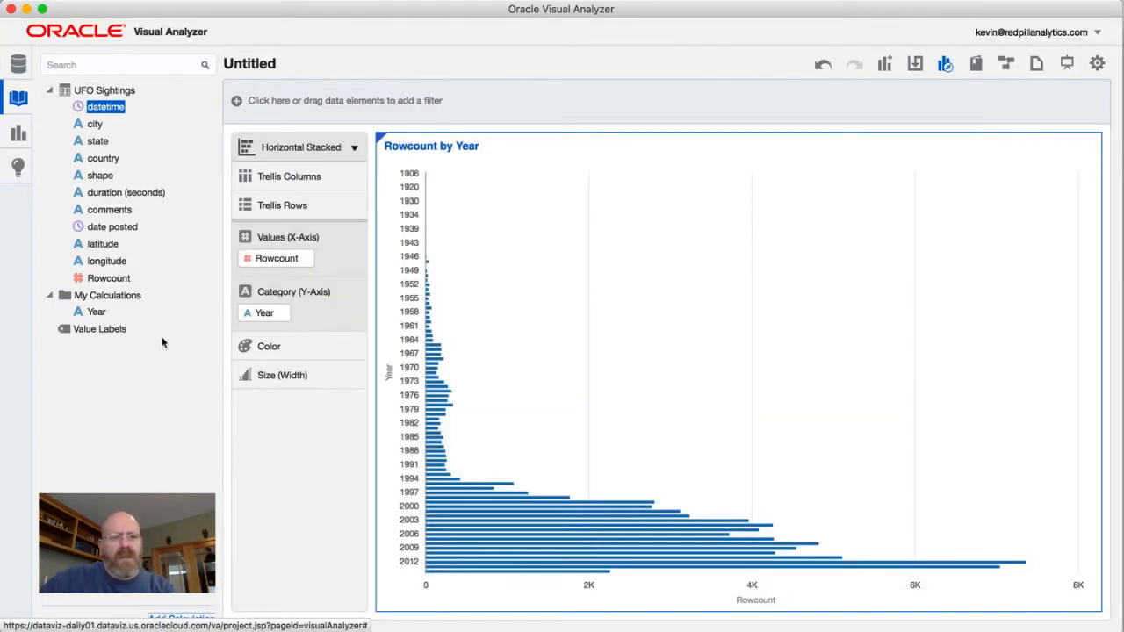
# Replace Year with the Day Name calculation as the chart's Y-axis category.
pyautogui.moveTo(96, 326); pyautogui.dragTo(269, 317)
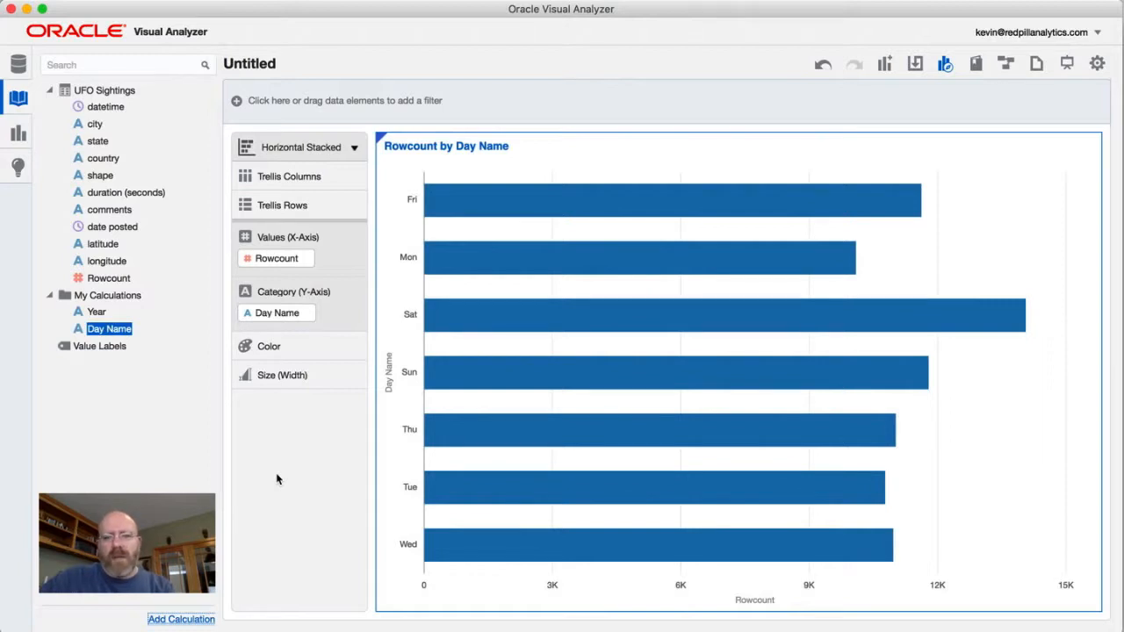
pyautogui.moveTo(568, 333)
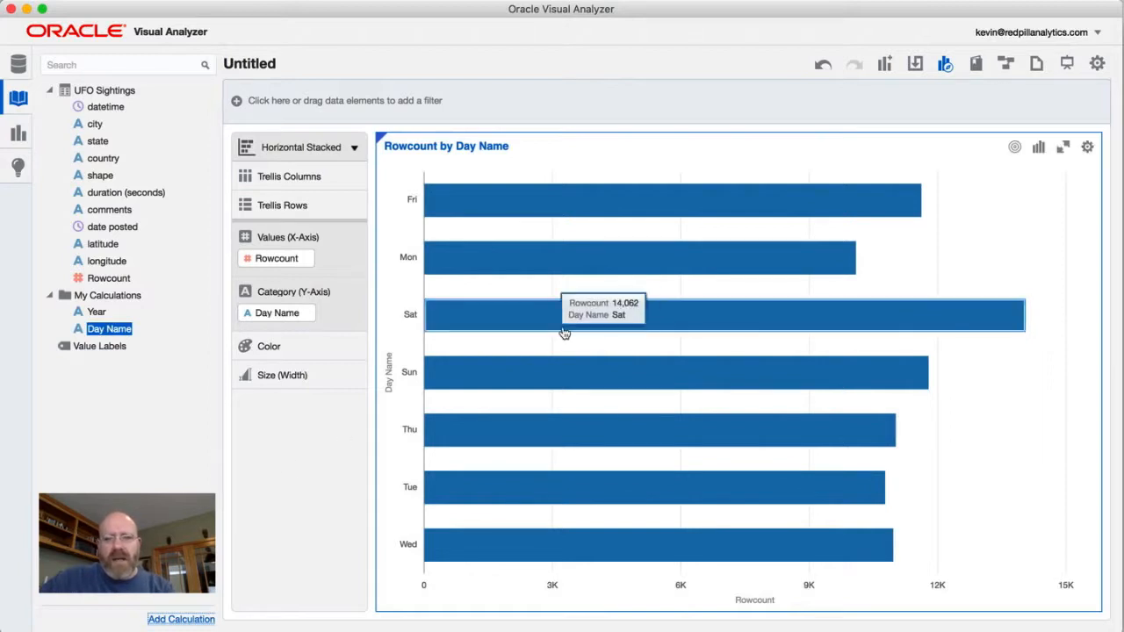
pyautogui.moveTo(617, 201)
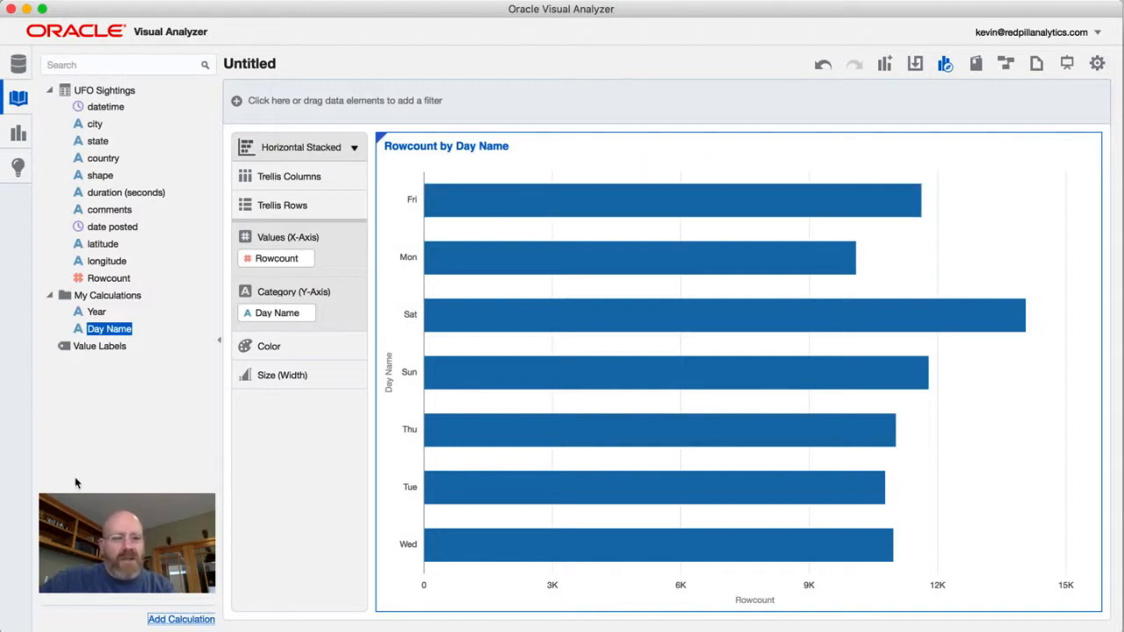
# Start a new calculation with the expression HOUR(datetime), using the Hour calendar/date function.
pyautogui.click(165, 618)
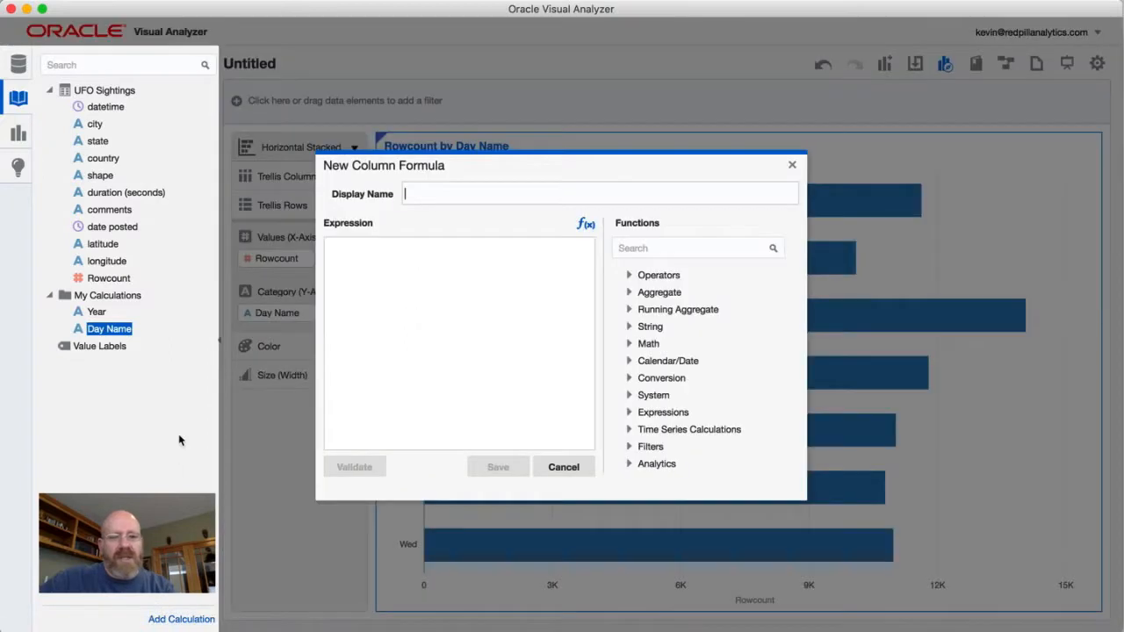
pyautogui.click(628, 361)
pyautogui.scroll(-5, 631, 365)
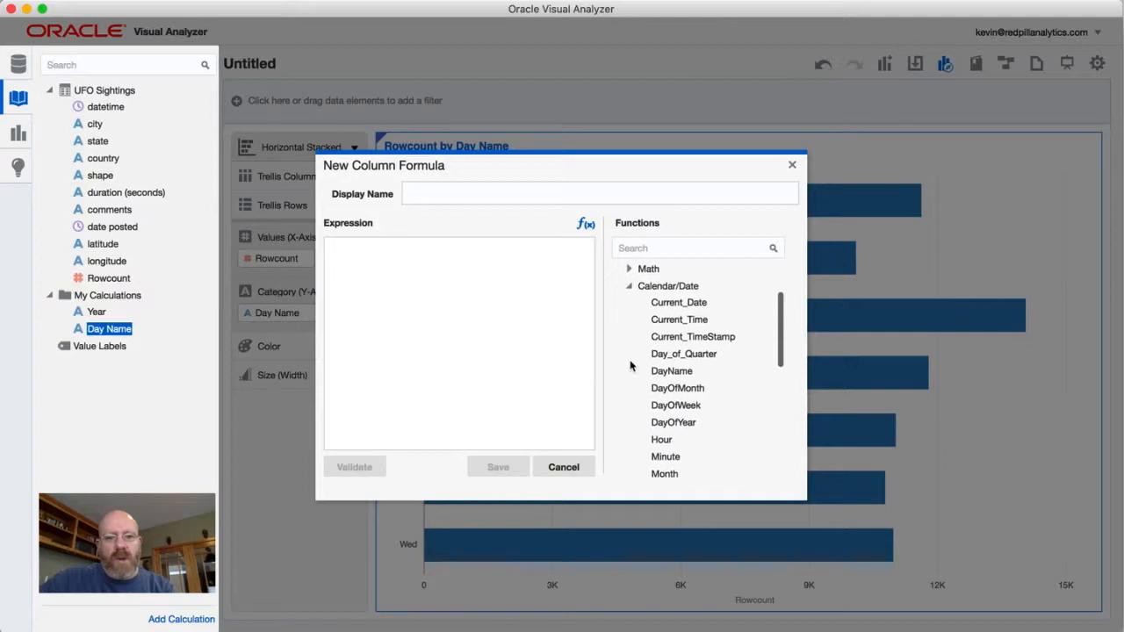
pyautogui.doubleClick(661, 378)
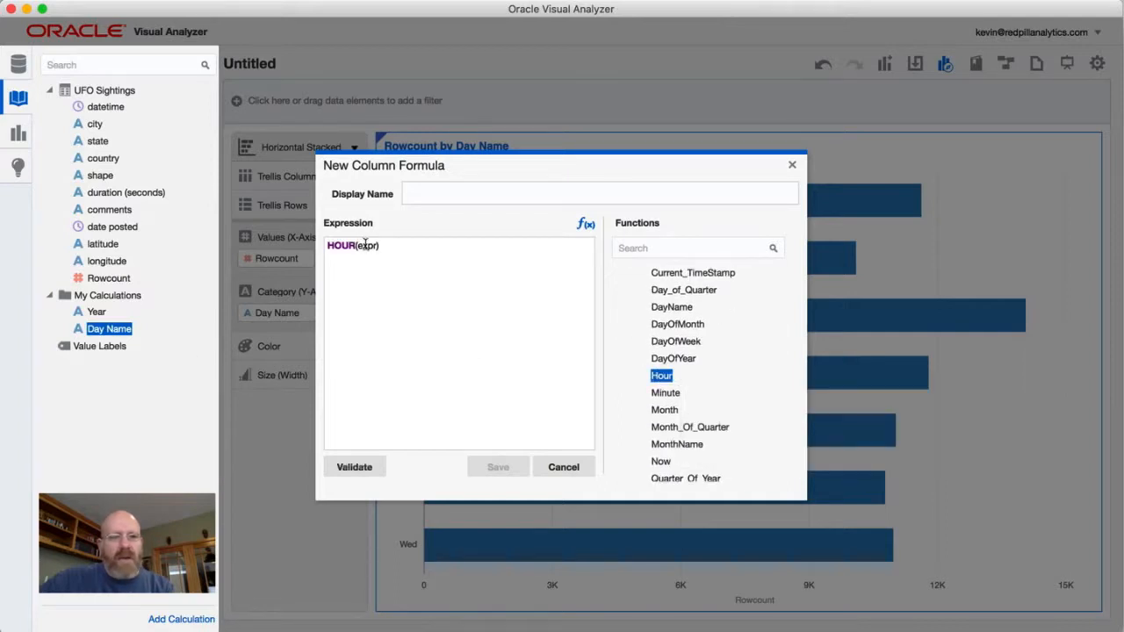
pyautogui.moveTo(356, 246); pyautogui.dragTo(378, 246)
pyautogui.doubleClick(105, 106)
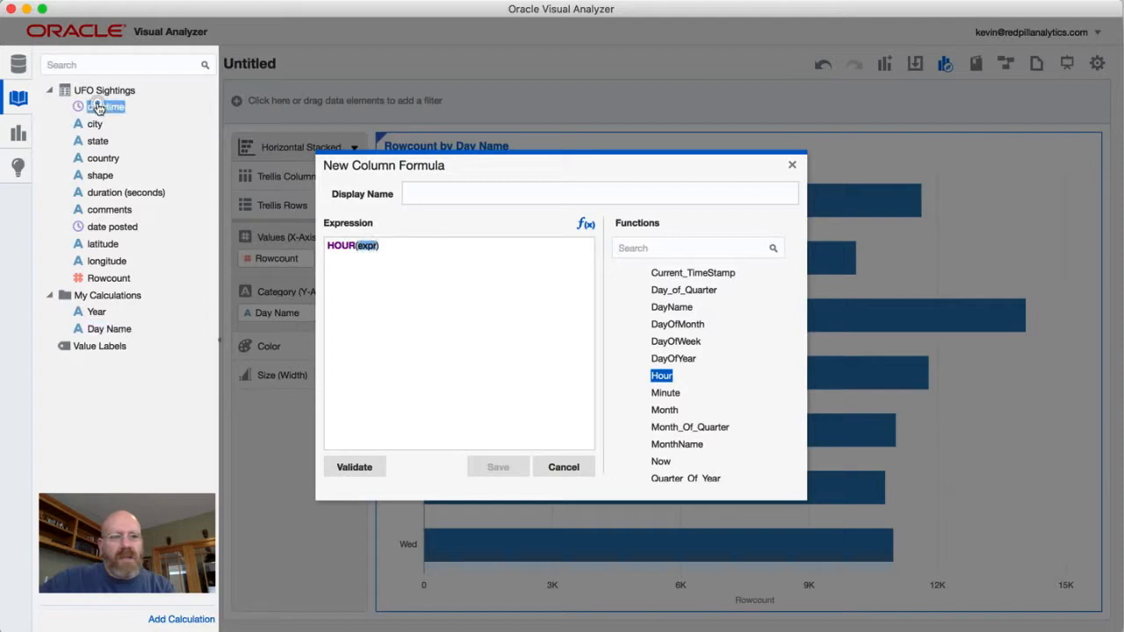
# Name the calculation Hour, then validate its expression and save it.
pyautogui.click(415, 187)
pyautogui.write('Hour')
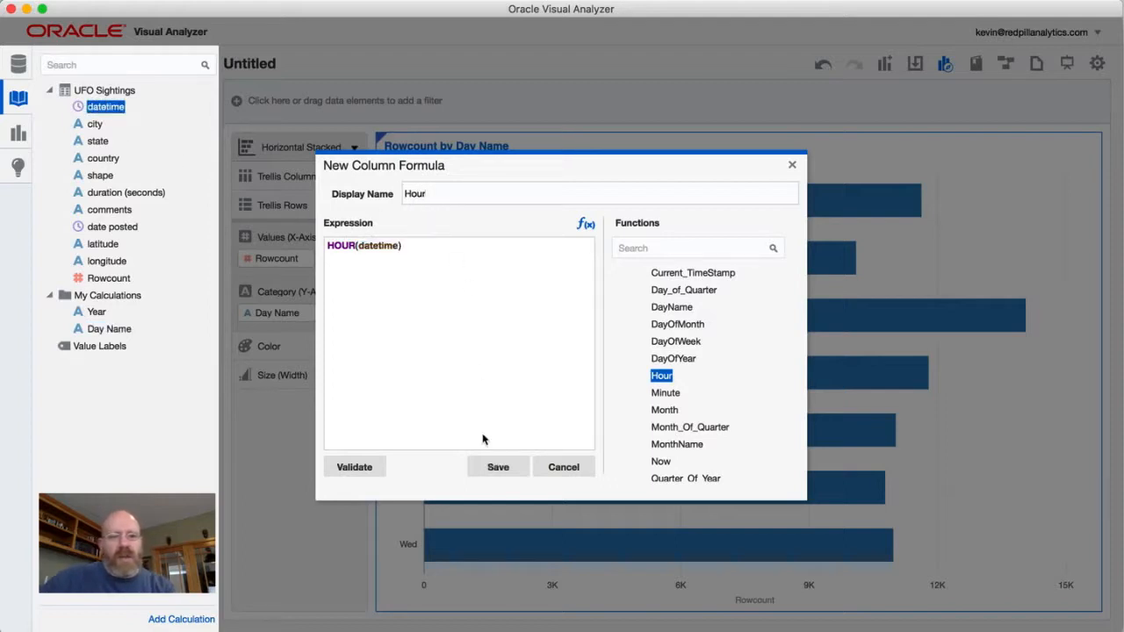
pyautogui.click(342, 469)
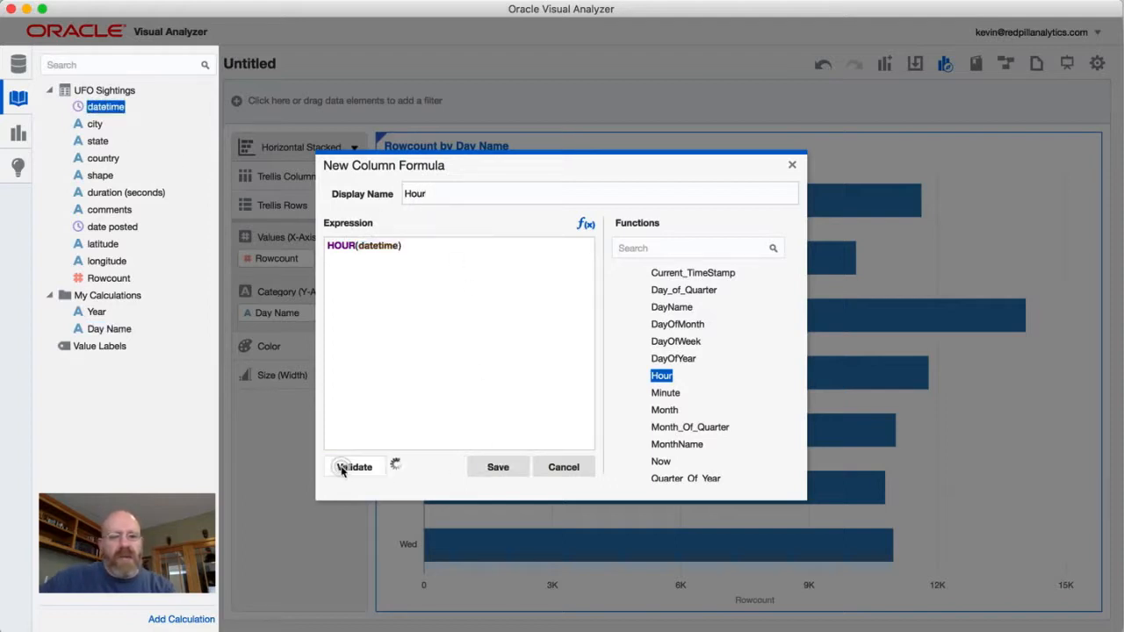
pyautogui.click(508, 471)
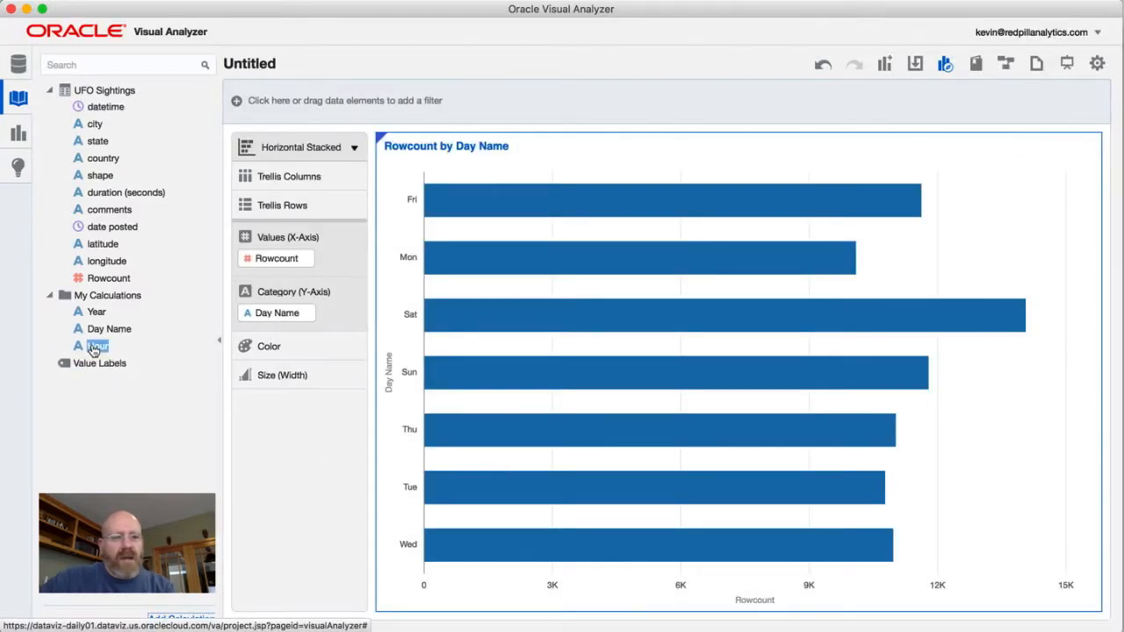
# Replace Day Name with the Hour calculation as the chart's Y-axis category.
pyautogui.moveTo(211, 342)
pyautogui.moveTo(210, 341); pyautogui.dragTo(266, 316)
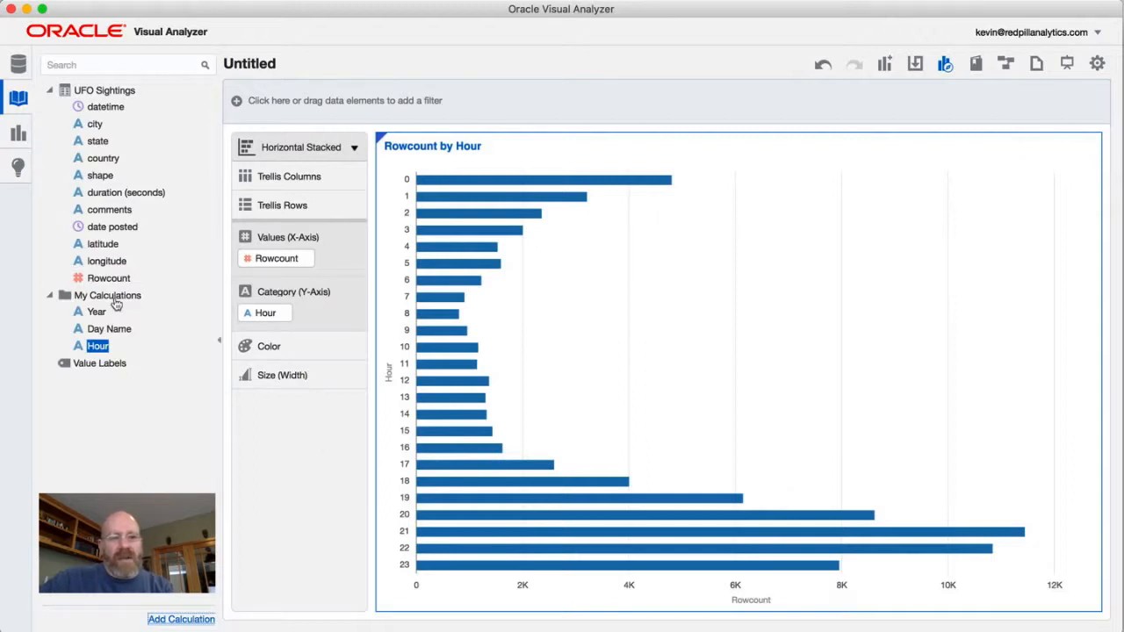
pyautogui.keyDown('shift'); pyautogui.click(98, 332); pyautogui.keyUp('shift')
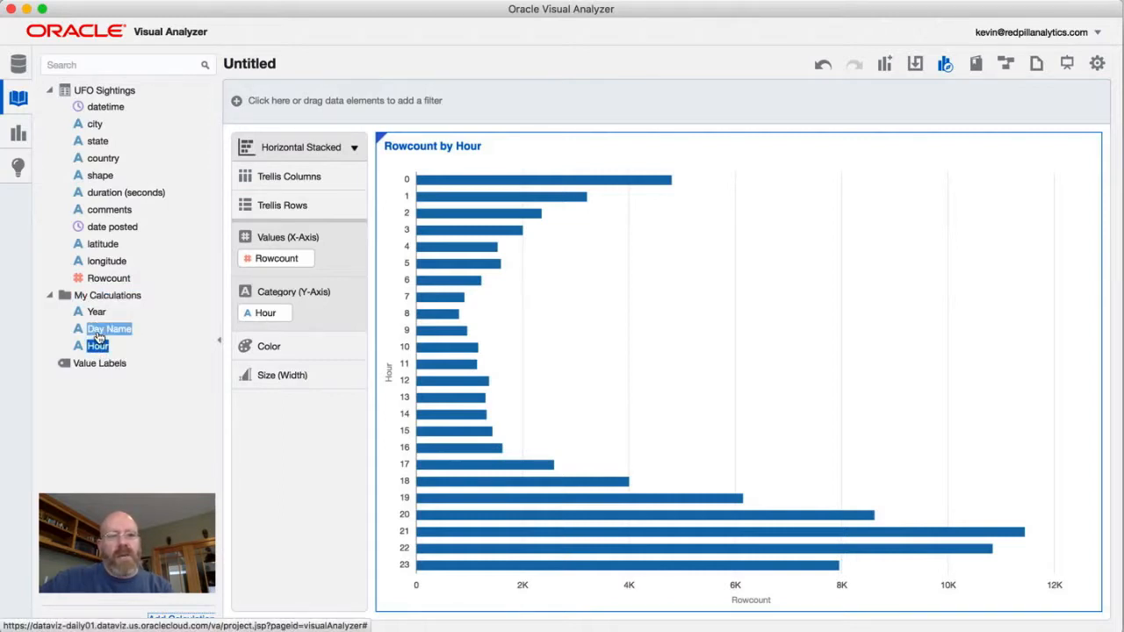
pyautogui.click(96, 347)
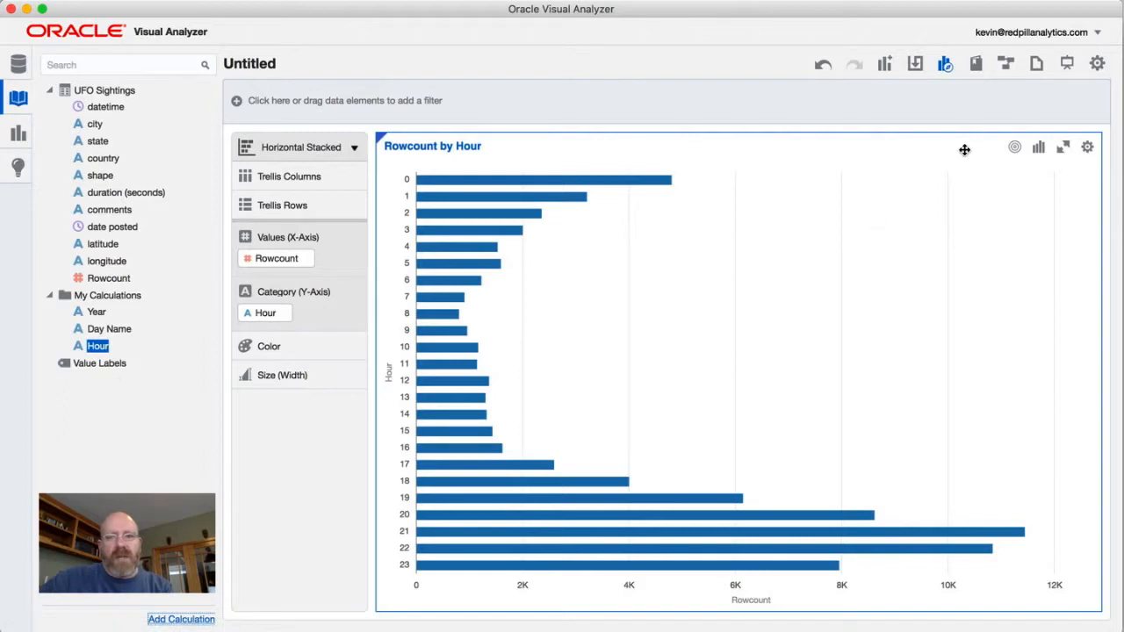
# In the UFO Sightings source data view, derive a Year column from the datetime column.
pyautogui.click(1006, 66)
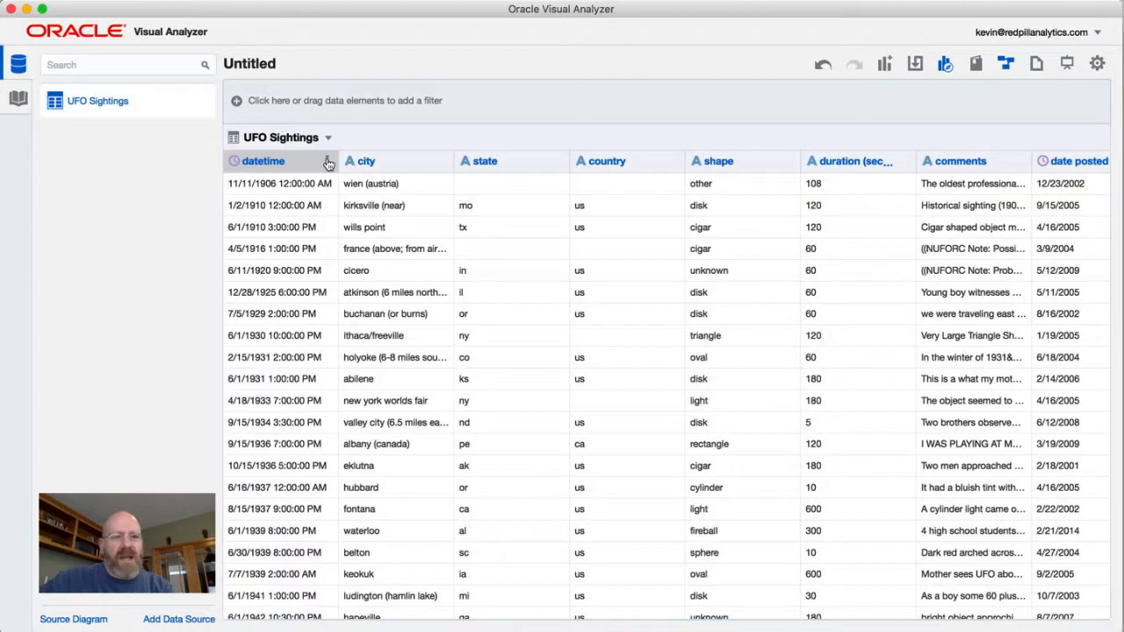
pyautogui.click(326, 162)
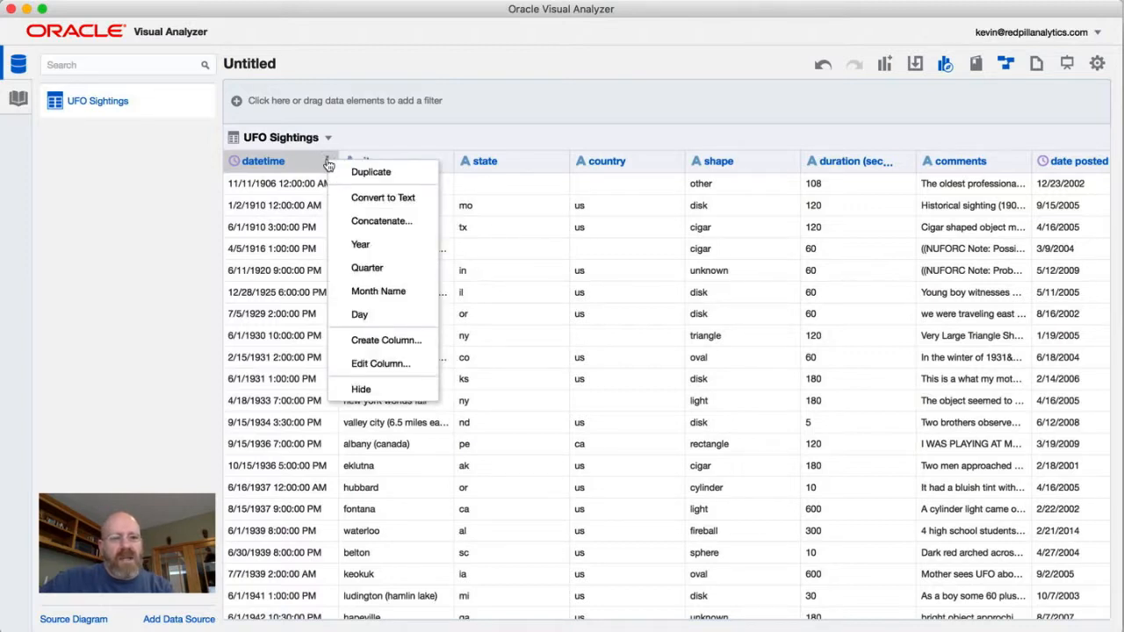
pyautogui.click(355, 246)
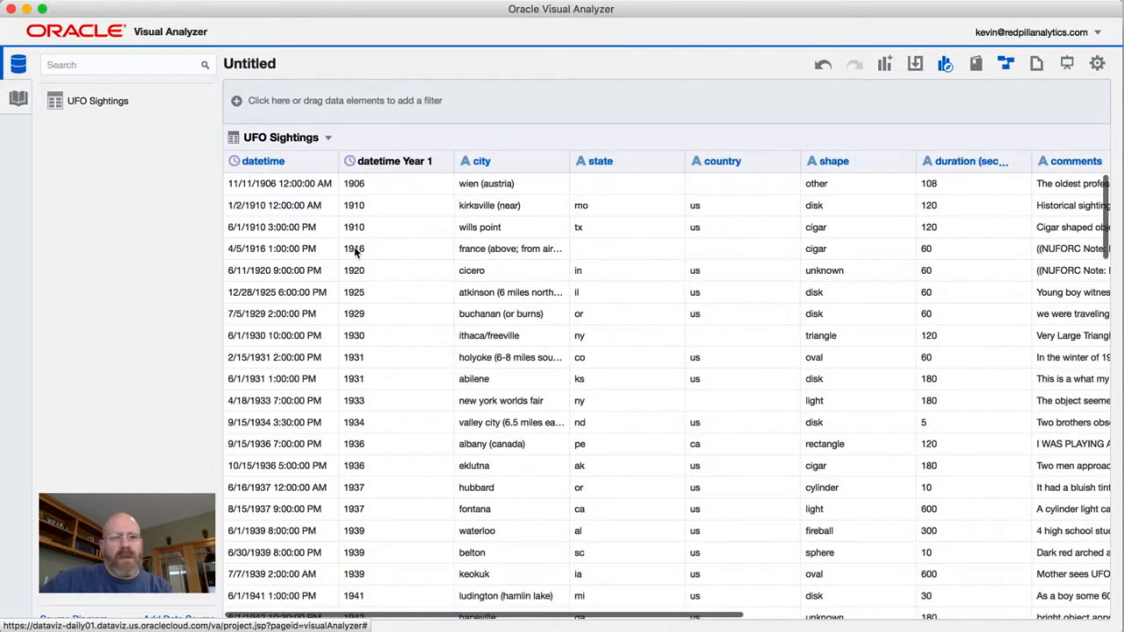
# Rename the derived datetime Year 1 column as Year.
pyautogui.click(442, 162)
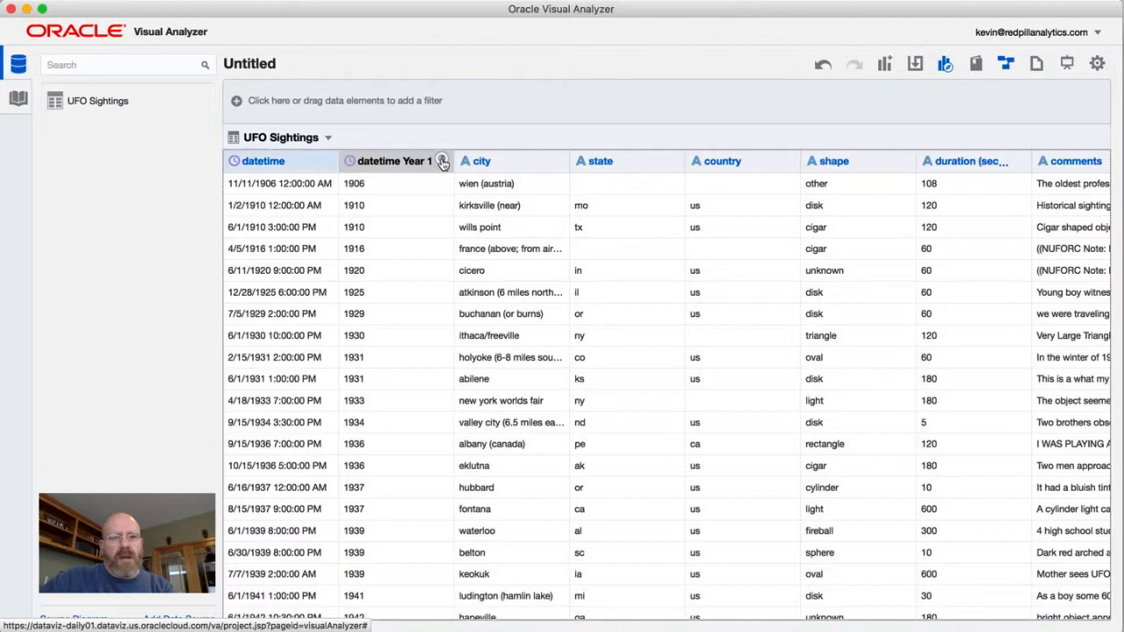
pyautogui.click(458, 170)
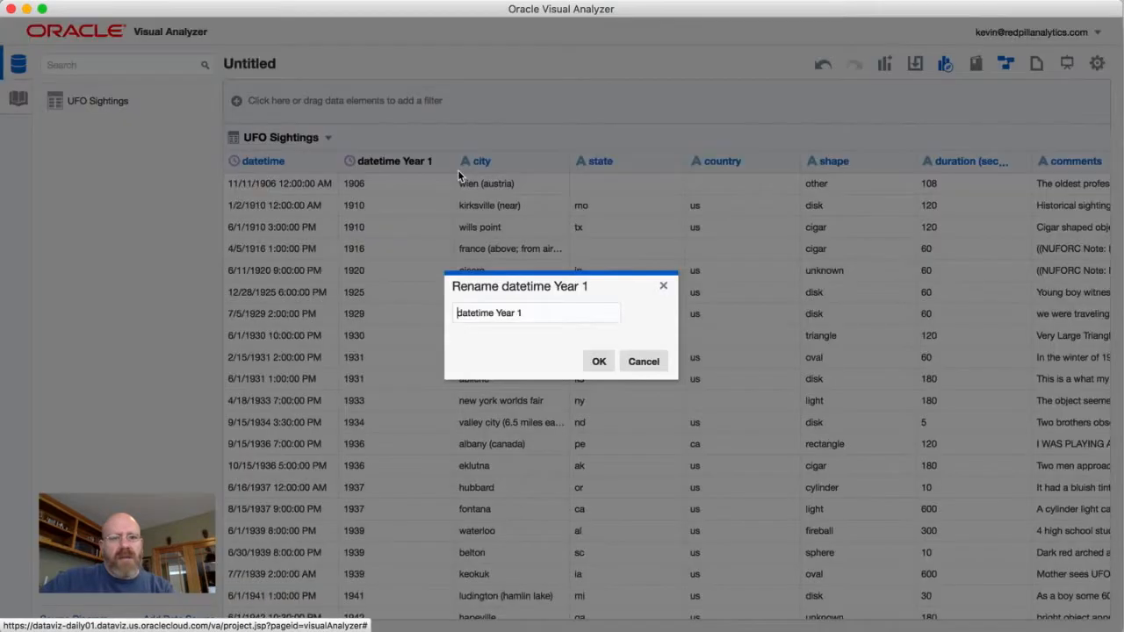
pyautogui.tripleClick(548, 313)
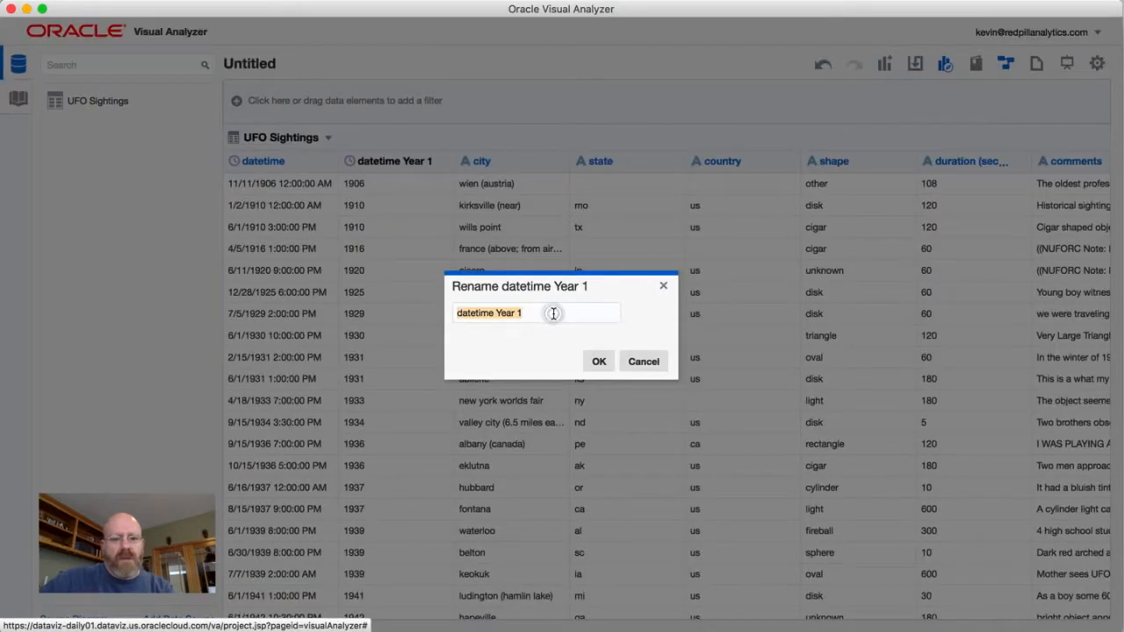
pyautogui.write('Year')
pyautogui.click(599, 361)
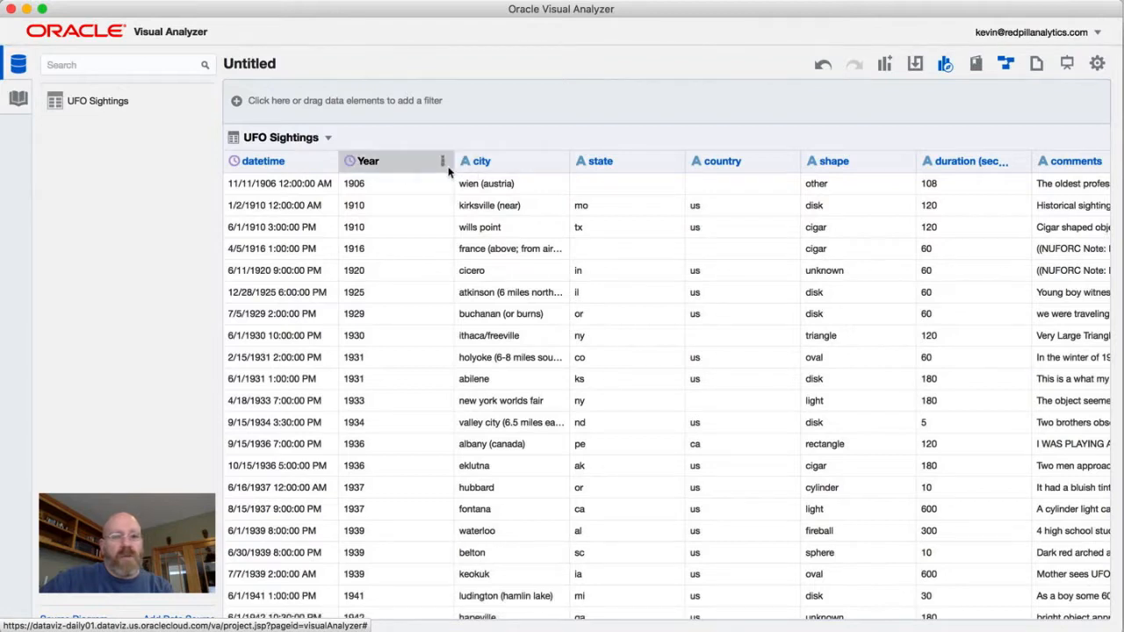
# Inspect the Year column's expression and the available calendar/date functions, then close the editor without saving.
pyautogui.click(443, 162)
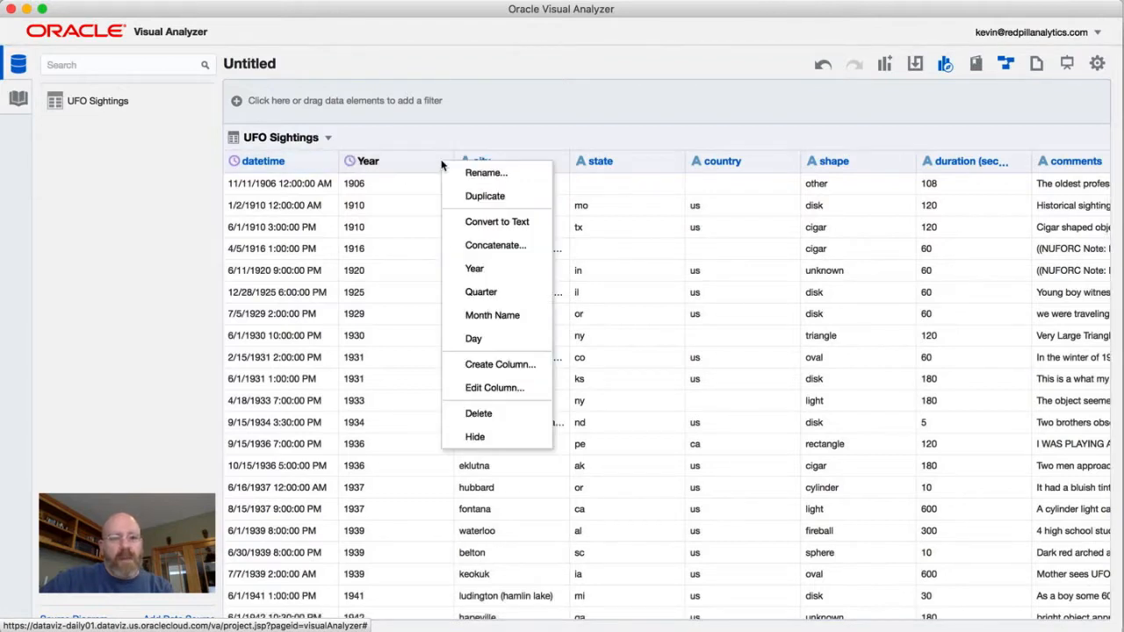
pyautogui.click(492, 387)
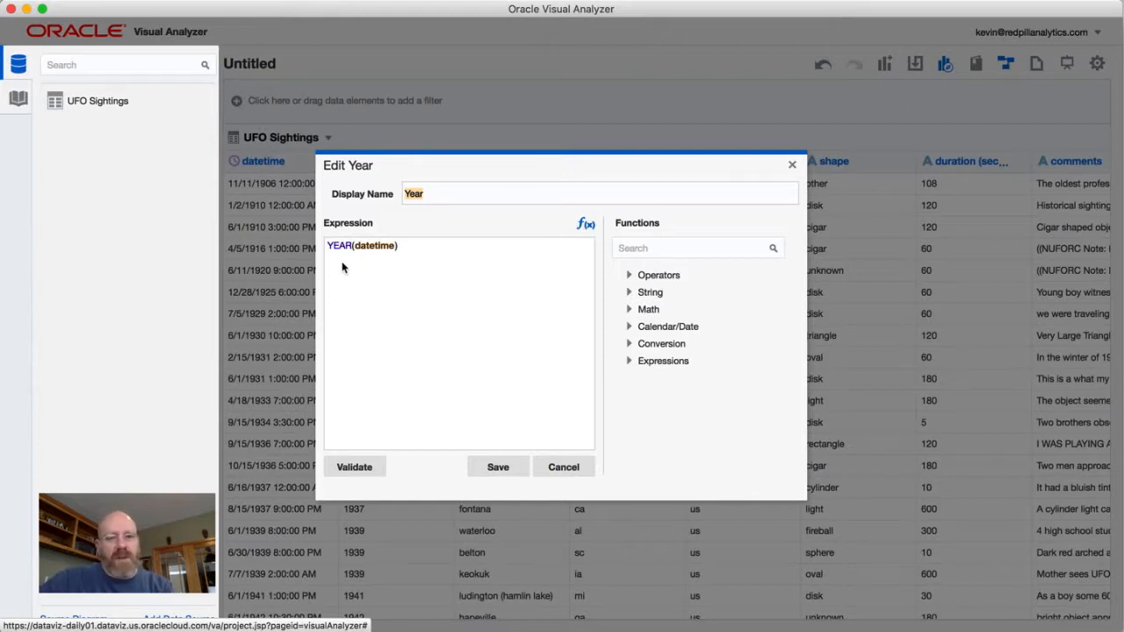
pyautogui.click(629, 329)
pyautogui.scroll(-2, 638, 407)
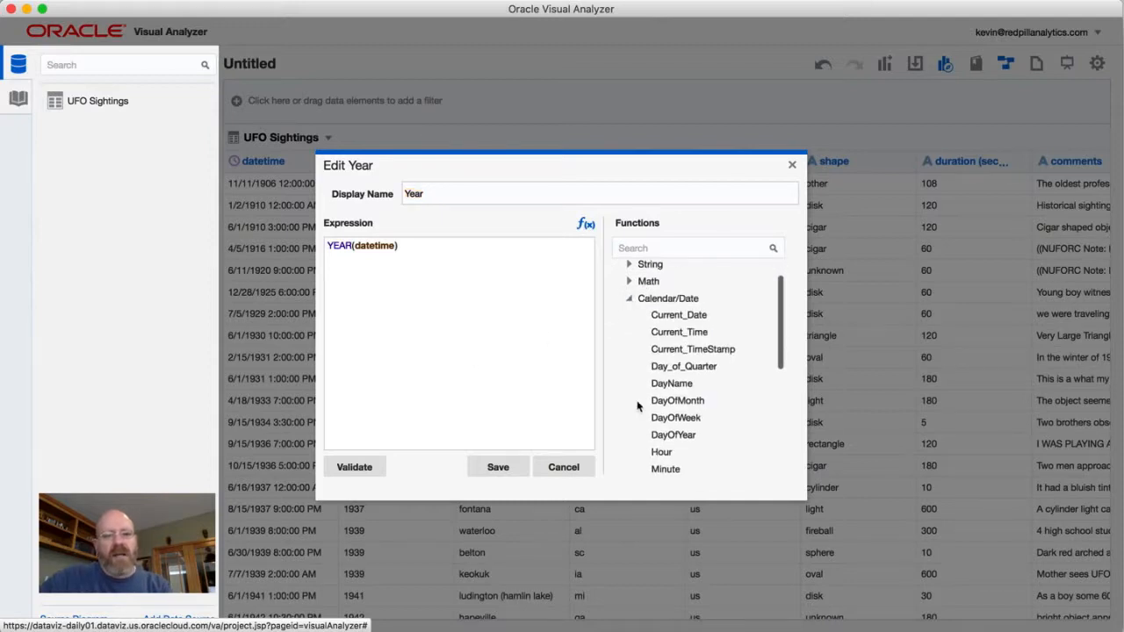
pyautogui.scroll(-8, 638, 405)
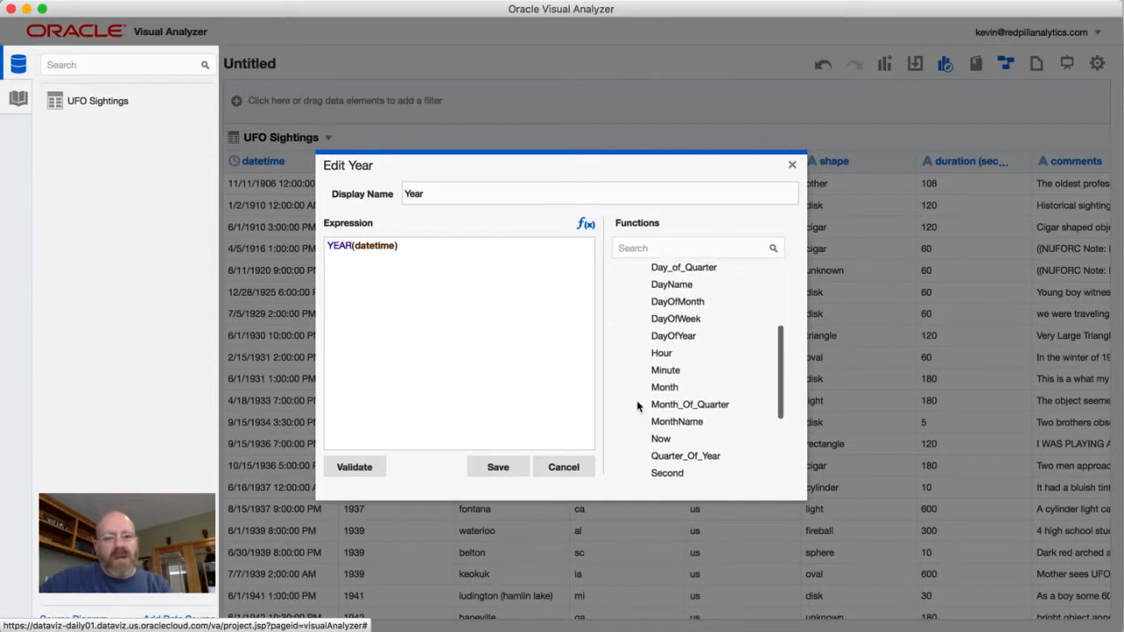
pyautogui.scroll(-5, 638, 403)
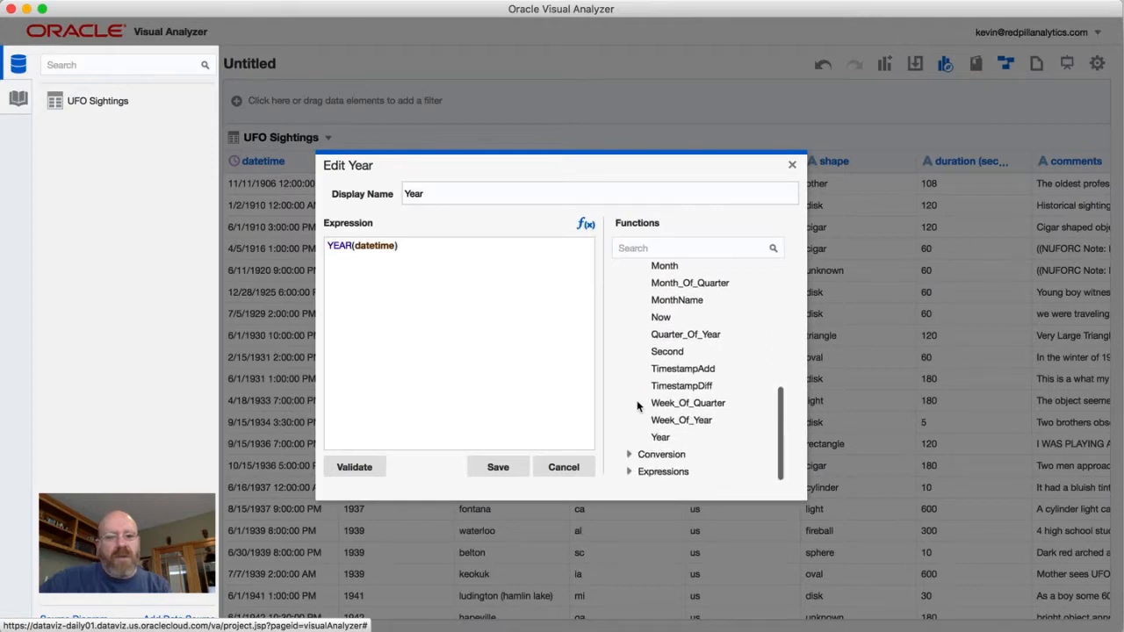
pyautogui.click(560, 470)
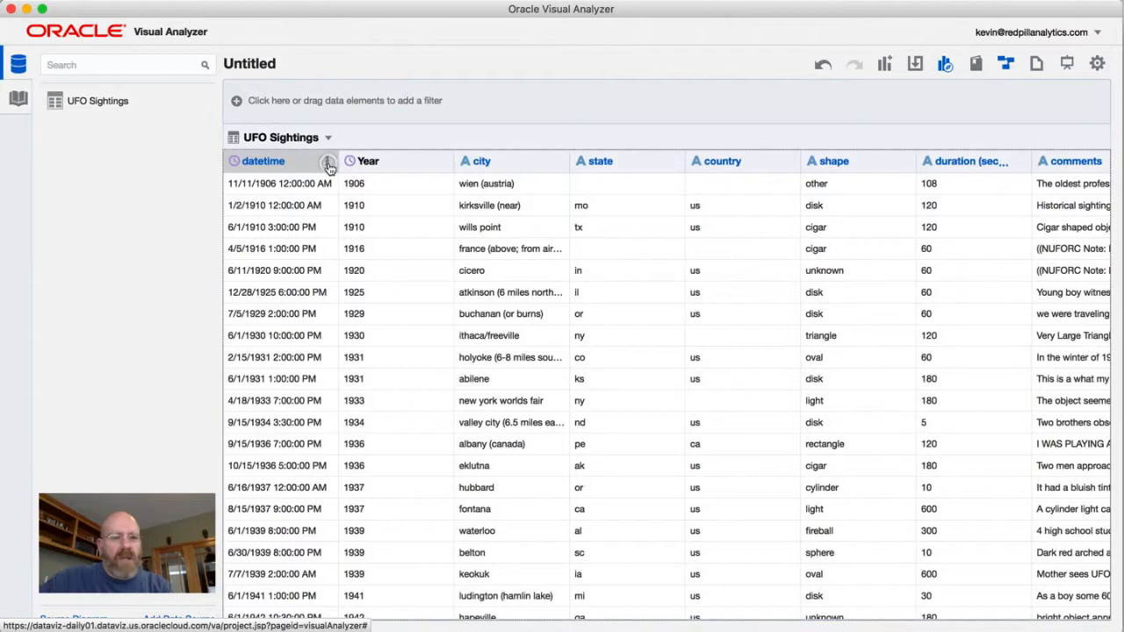
# Review the transformations offered for the datetime column, then return to the visualization canvas and check the Year data element.
pyautogui.click(327, 163)
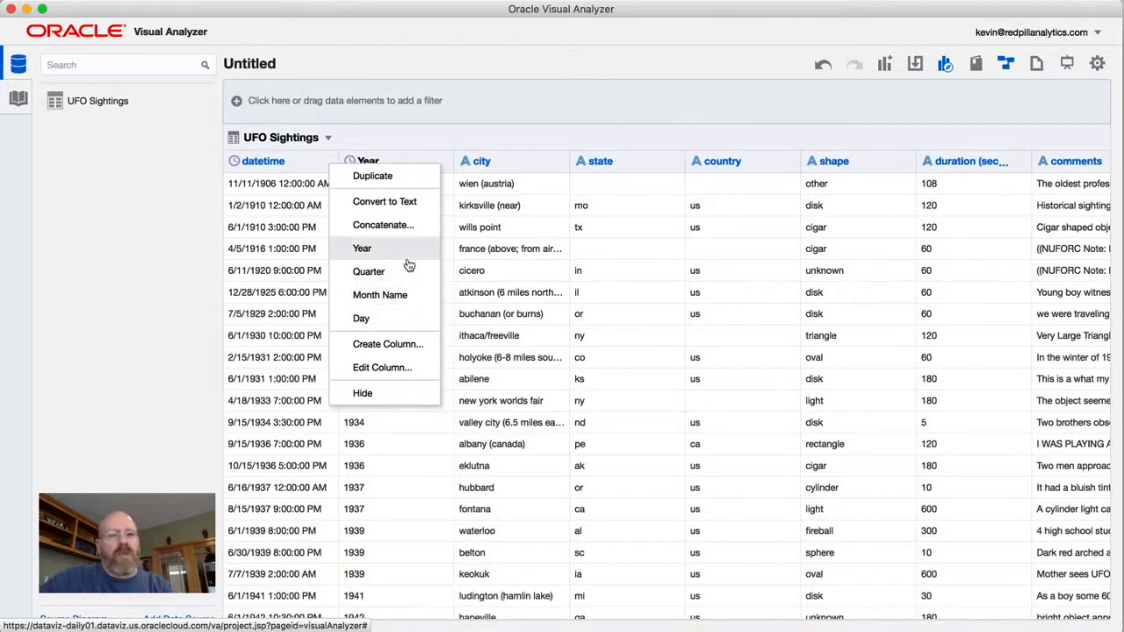
pyautogui.click(632, 99)
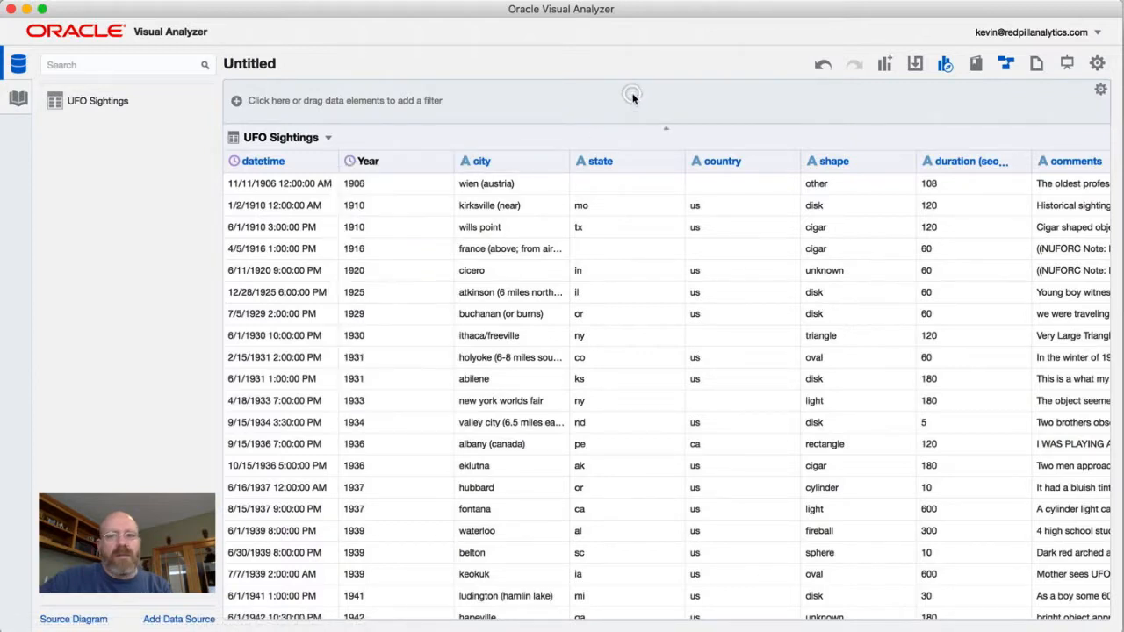
pyautogui.click(1006, 65)
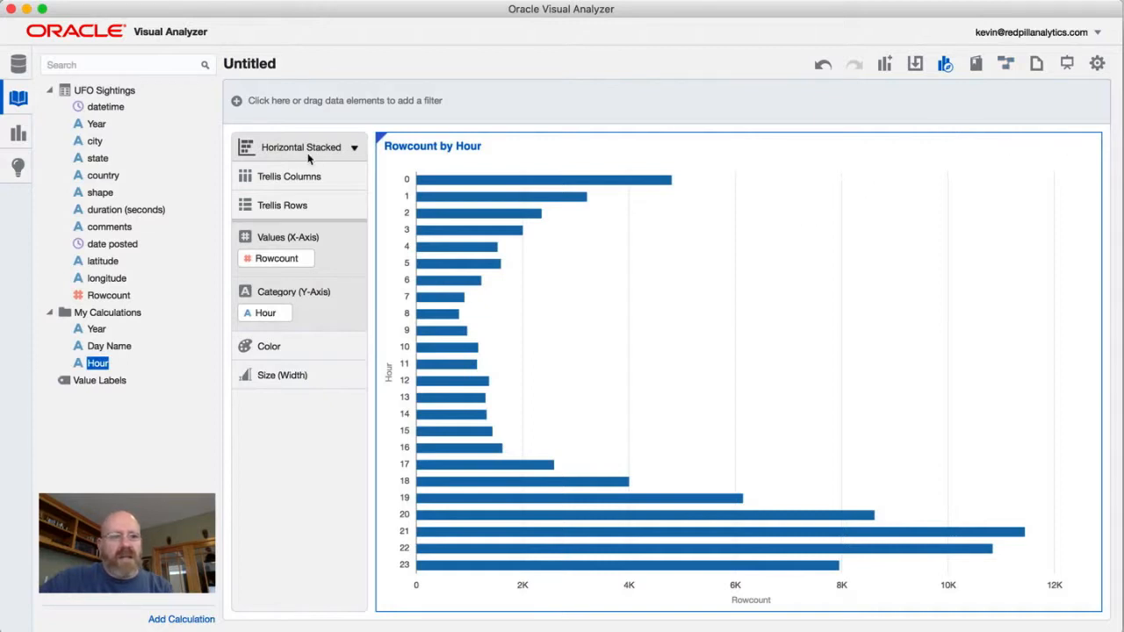
pyautogui.click(96, 124)
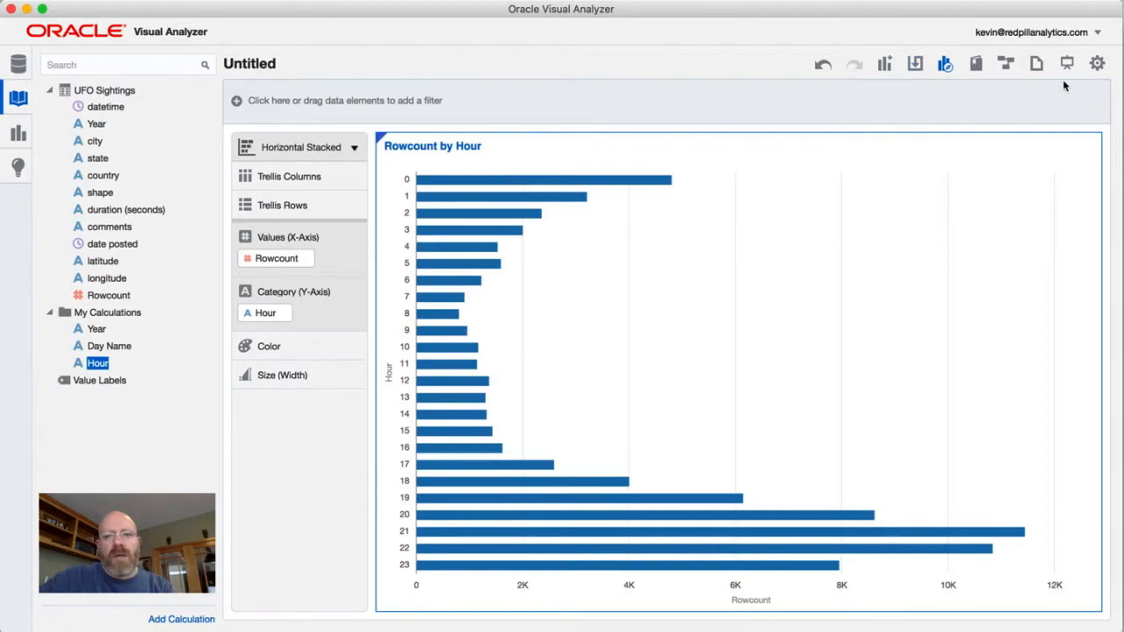
# Create a new project from the UFO Sightings source and check its data elements and My Calculations folder.
pyautogui.click(1035, 64)
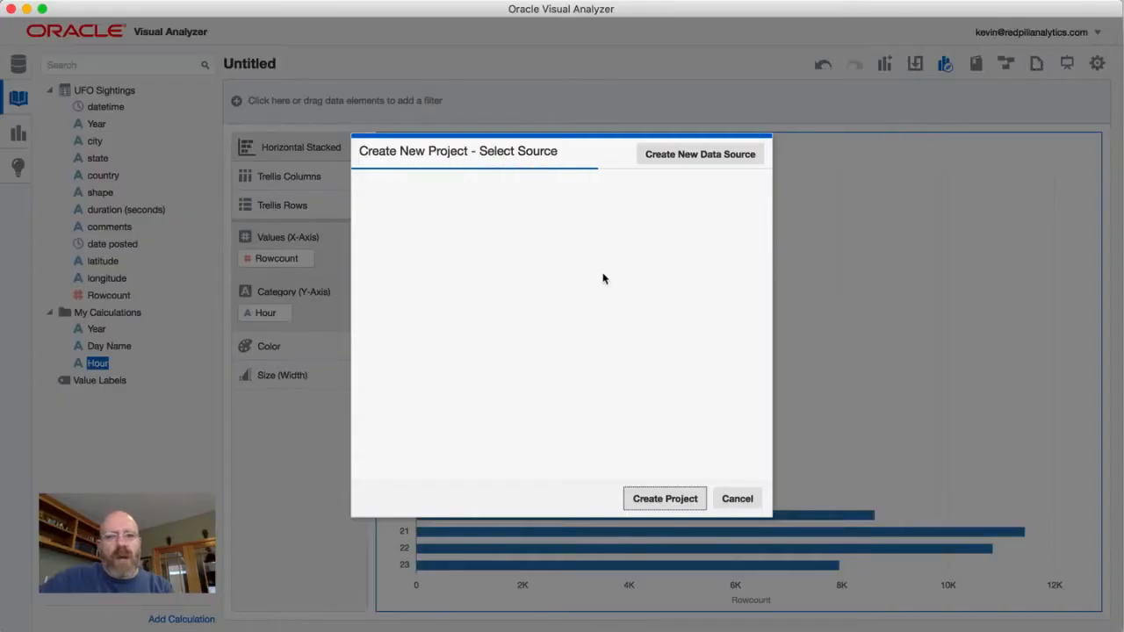
pyautogui.click(500, 226)
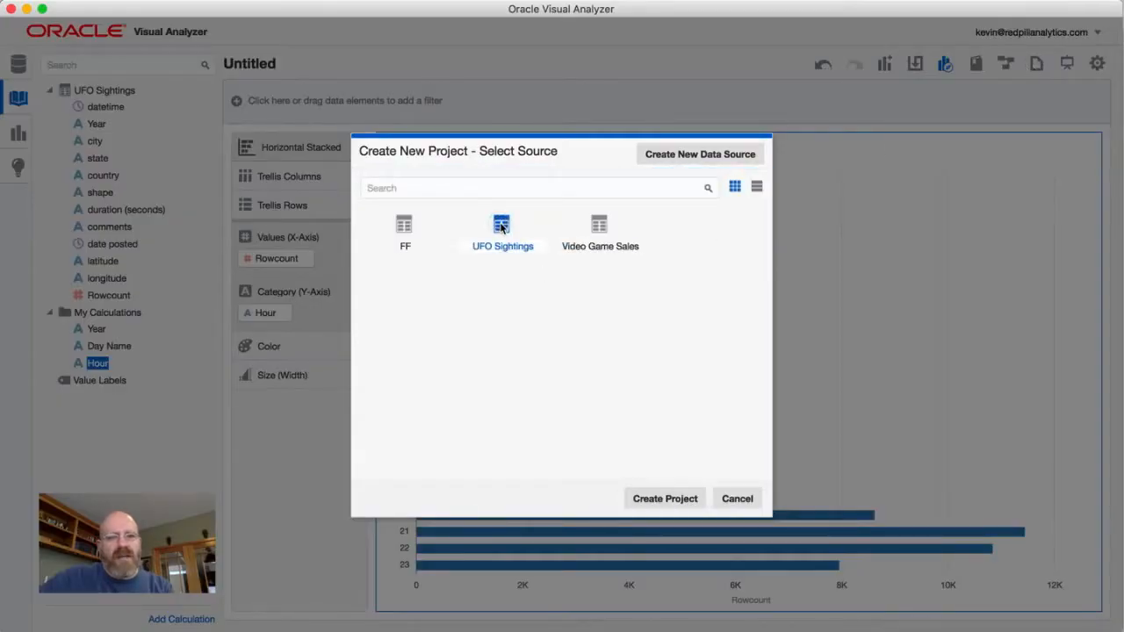
pyautogui.click(645, 499)
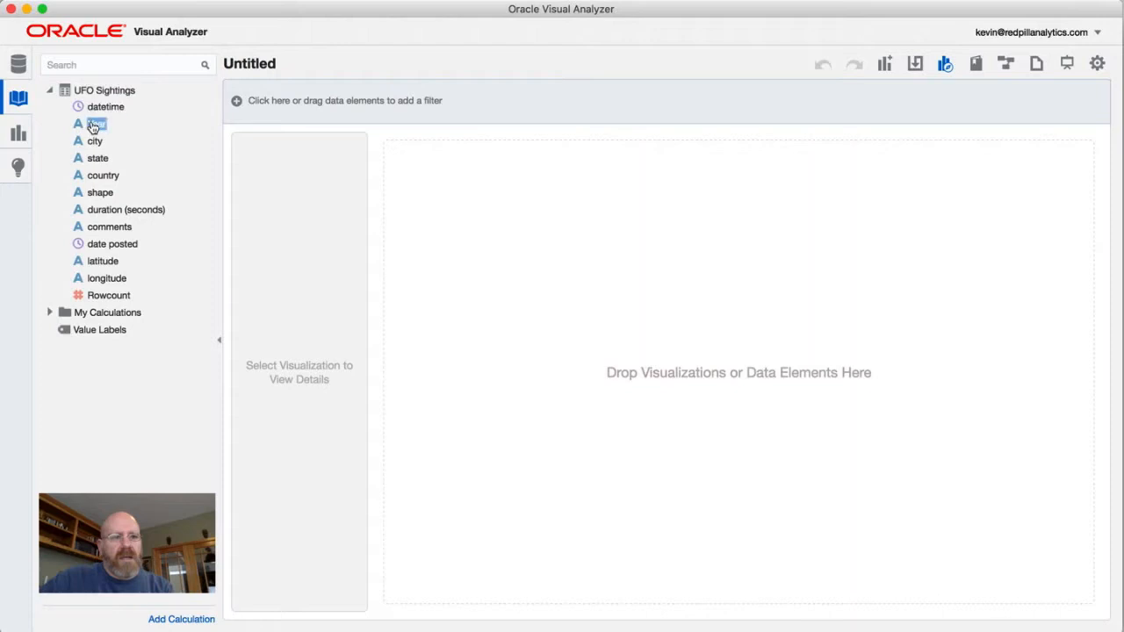
pyautogui.click(49, 311)
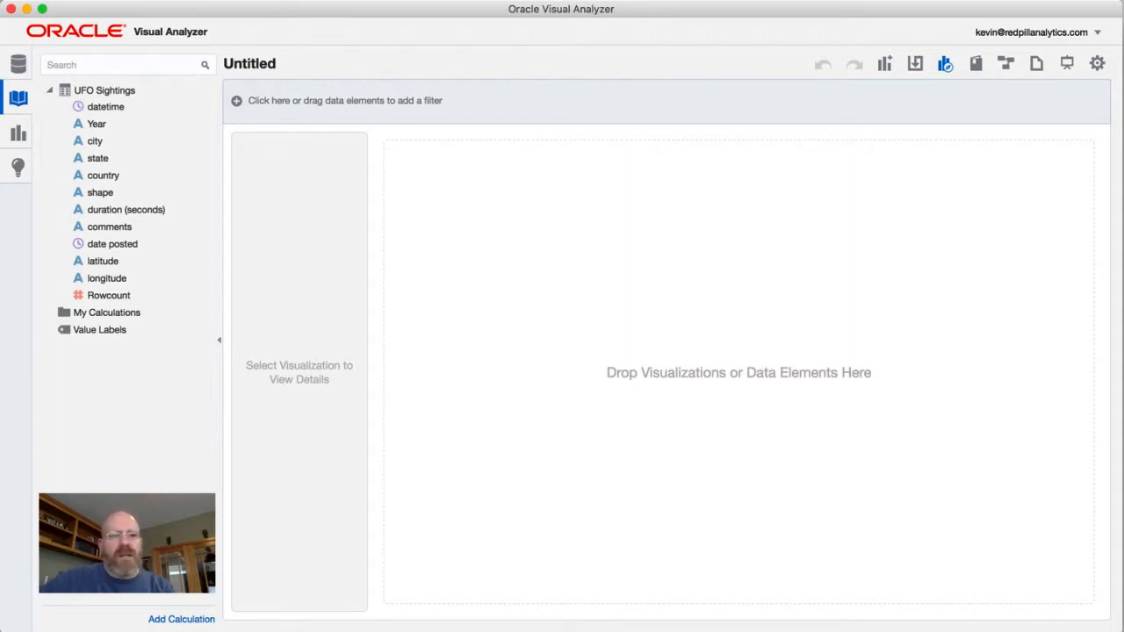
pyautogui.click(107, 108)
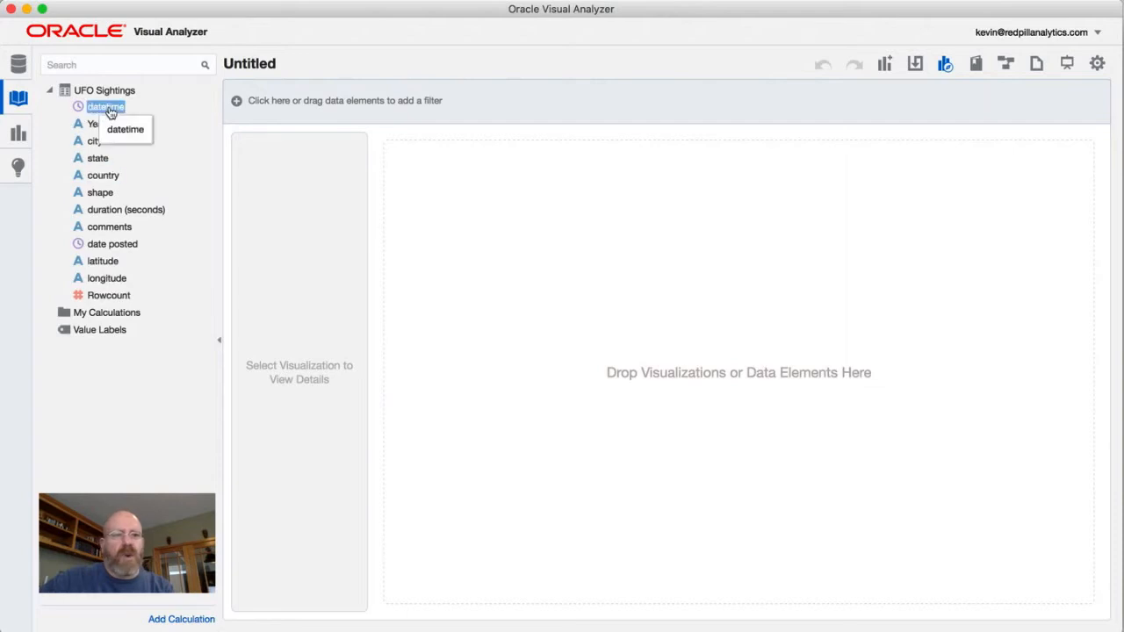